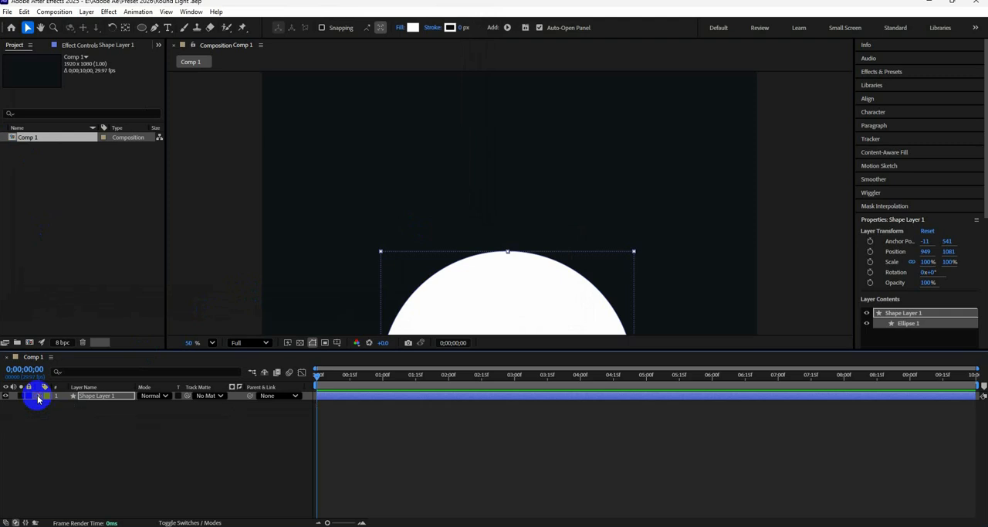
click(142, 28)
click(145, 32)
click(186, 50)
drag(309, 89, 746, 356)
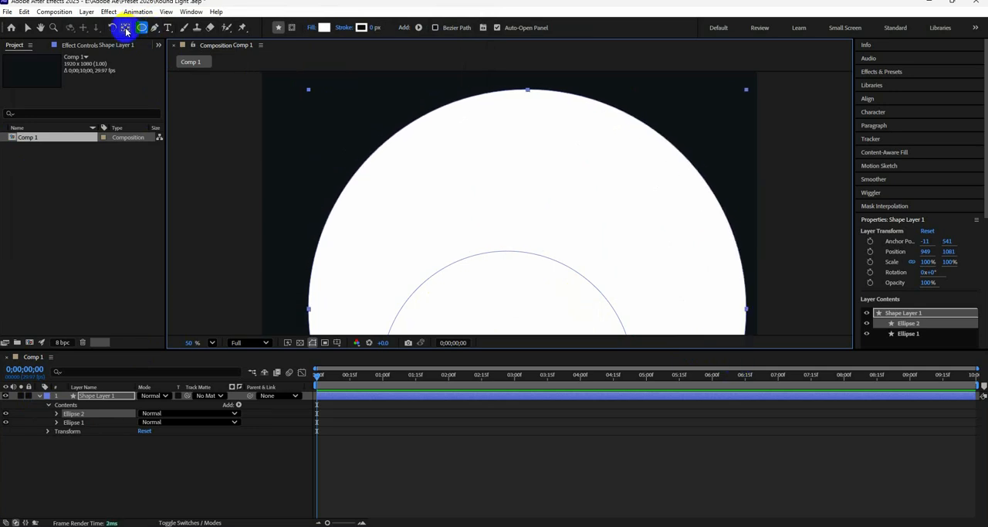
click(125, 28)
key(ctrl+alt+Home)
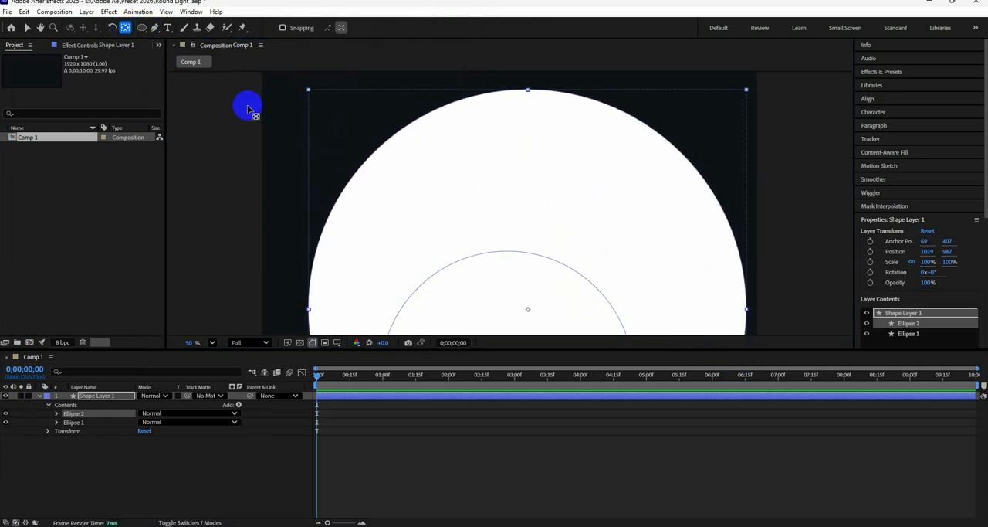
click(27, 28)
drag(537, 206, 513, 69)
drag(550, 241, 557, 46)
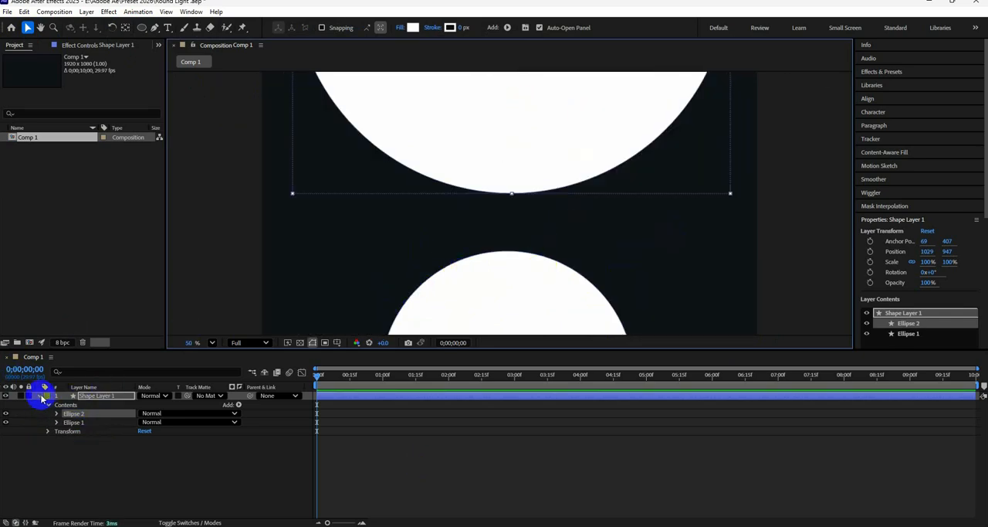
key(ctrl+z)
key(ctrl+z)
key(ctrl+z)
key(ctrl+z)
key(ctrl+z)
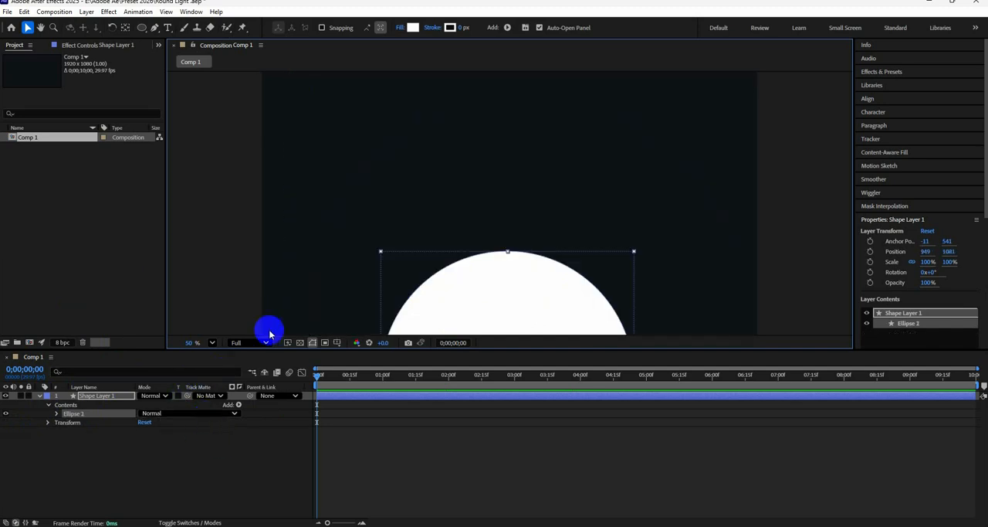
Draw a white circle, larger than the existing one, on its own shape layer with nothing else selected
click(489, 242)
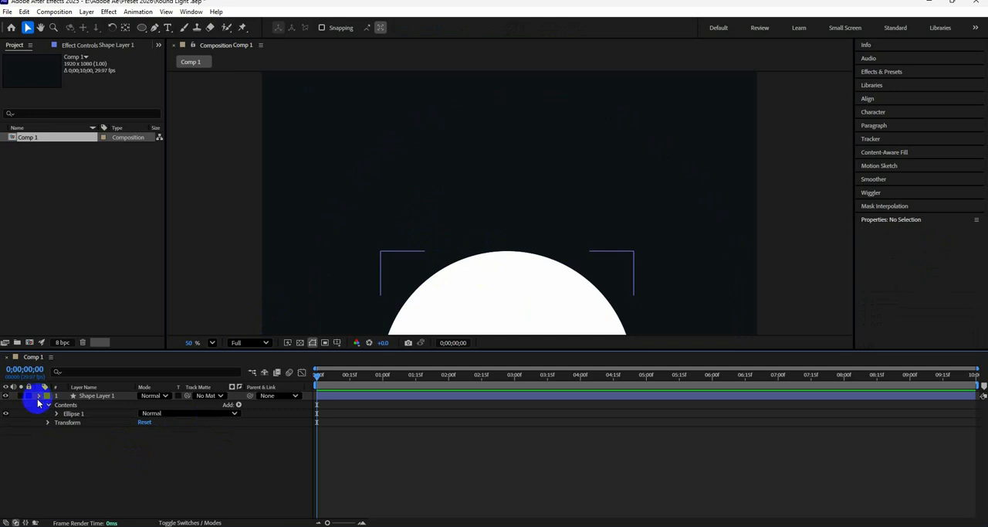
click(38, 398)
click(142, 27)
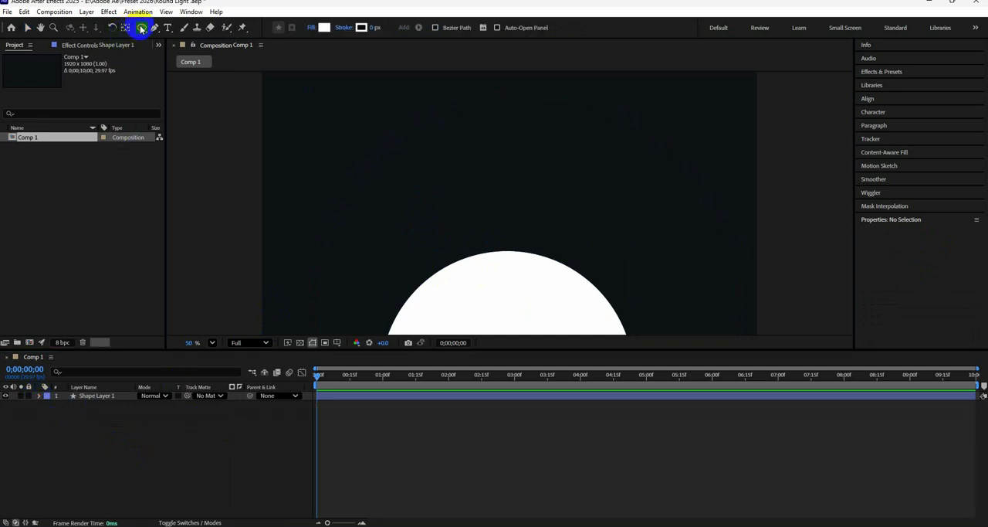
mouse_move(309, 86)
mouse_down()
mouse_move(346, 123)
mouse_move(692, 354)
mouse_up()
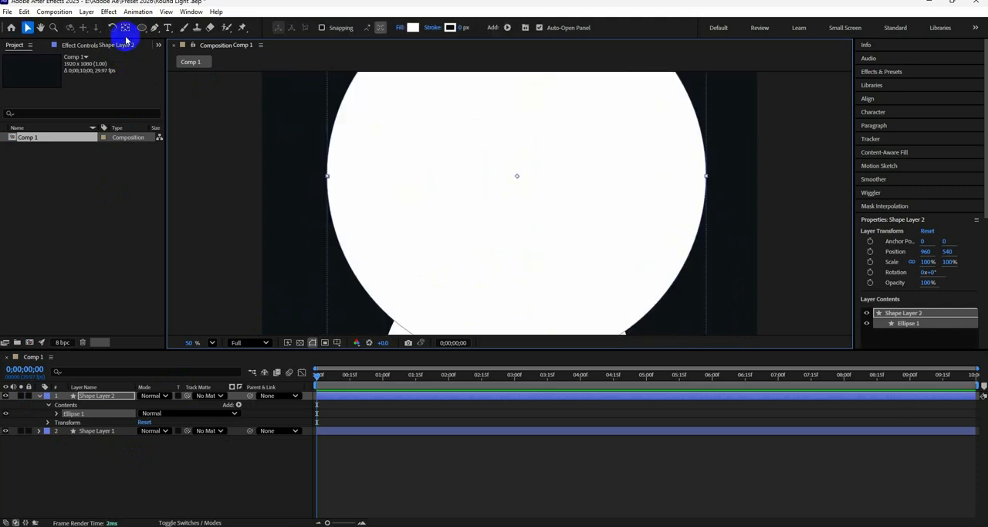
Move the large circle up until only its lower arc hangs into the frame above the small circle, its anchor point relocated inside it
click(125, 29)
mouse_move(526, 224)
mouse_down()
mouse_move(512, 200)
mouse_move(516, 148)
mouse_up()
key(v)
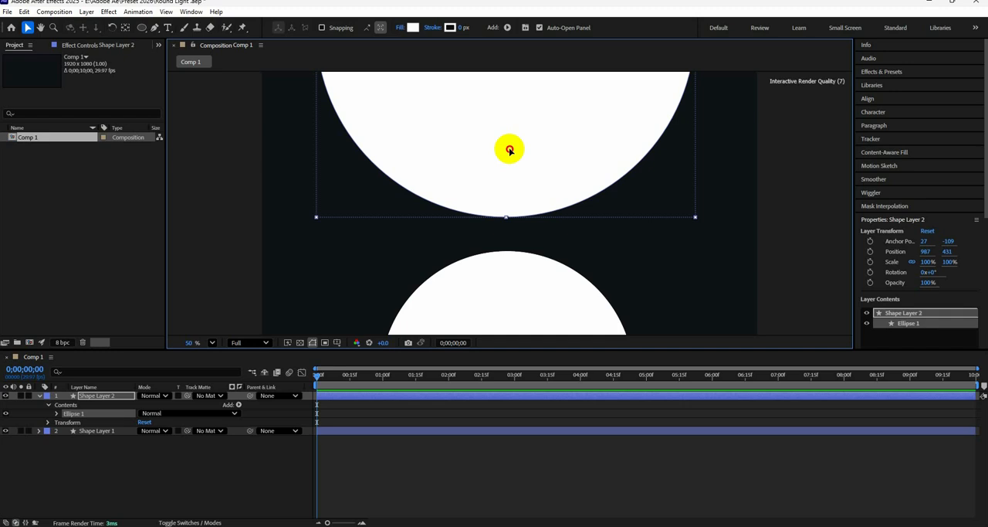
click(783, 228)
click(38, 395)
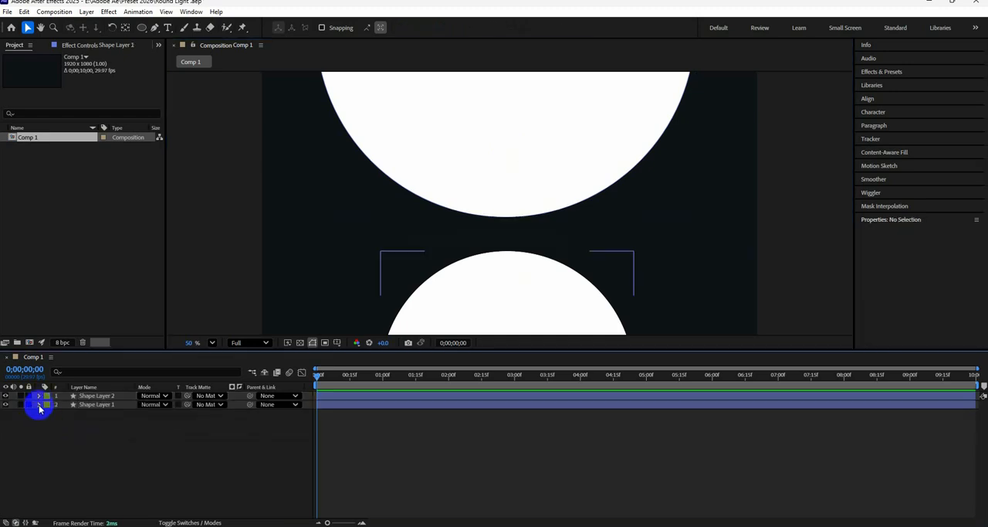
Rename the small circle's layer "Lower shape" and the large circle's layer "Upper Shape"
click(39, 405)
click(39, 405)
click(5, 405)
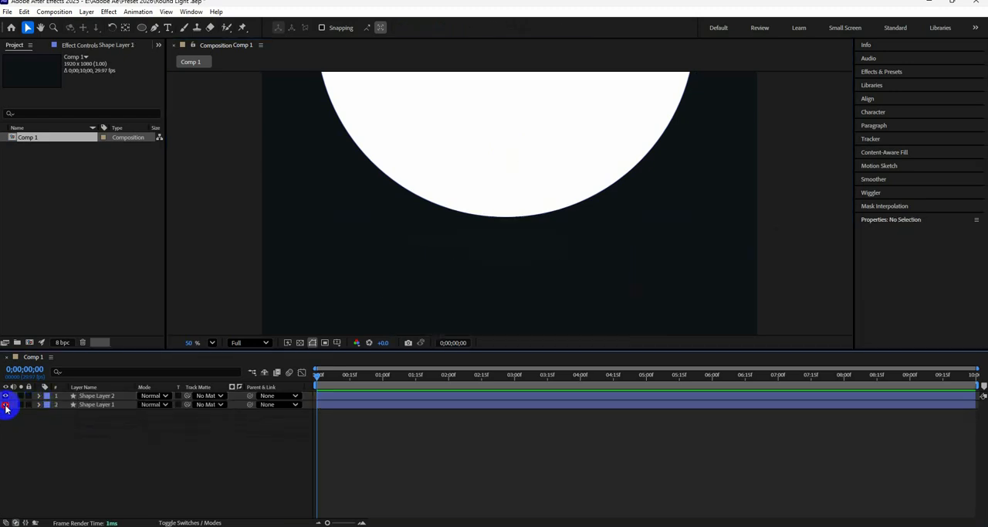
click(5, 405)
click(95, 404)
right_click(96, 406)
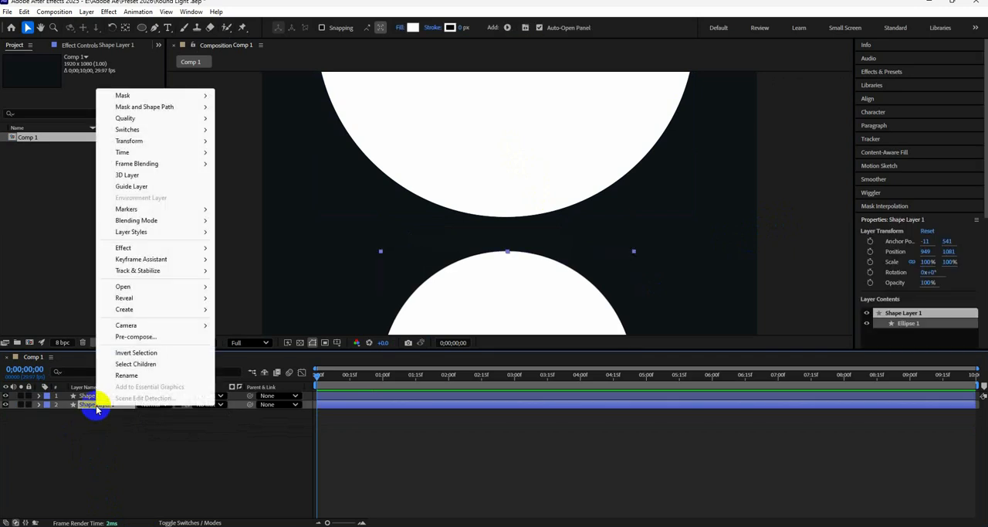
click(135, 375)
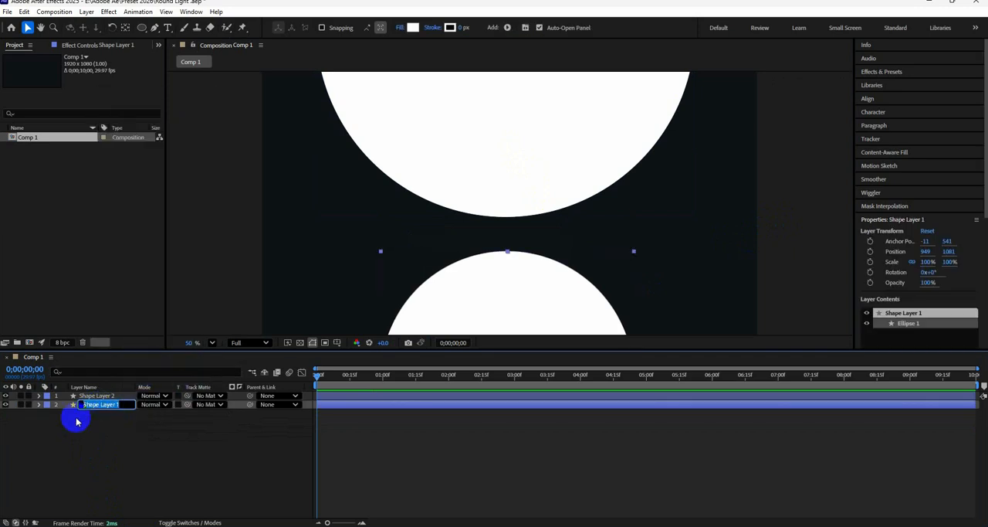
text(Lower shape)
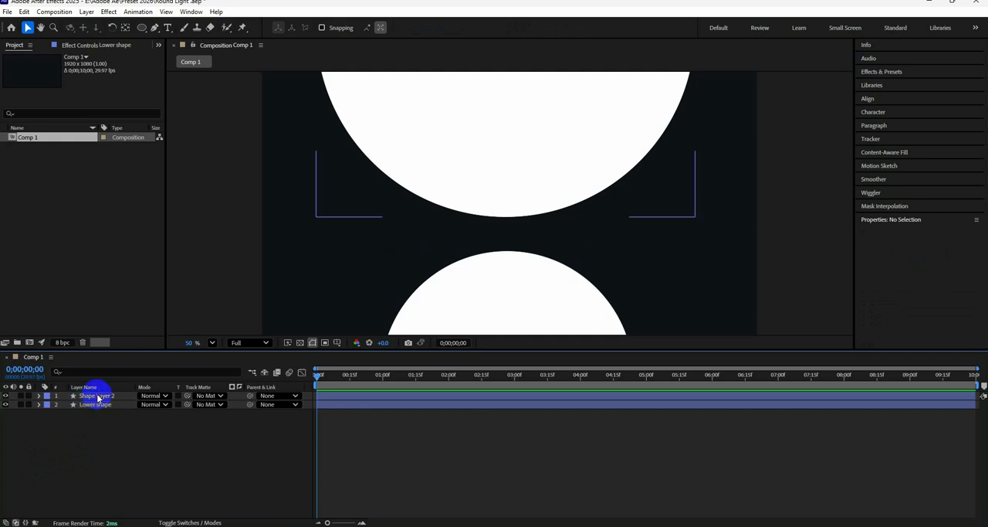
click(96, 405)
click(98, 465)
Add a Gradient Overlay layer style to the Lower shape layer
right_click(98, 409)
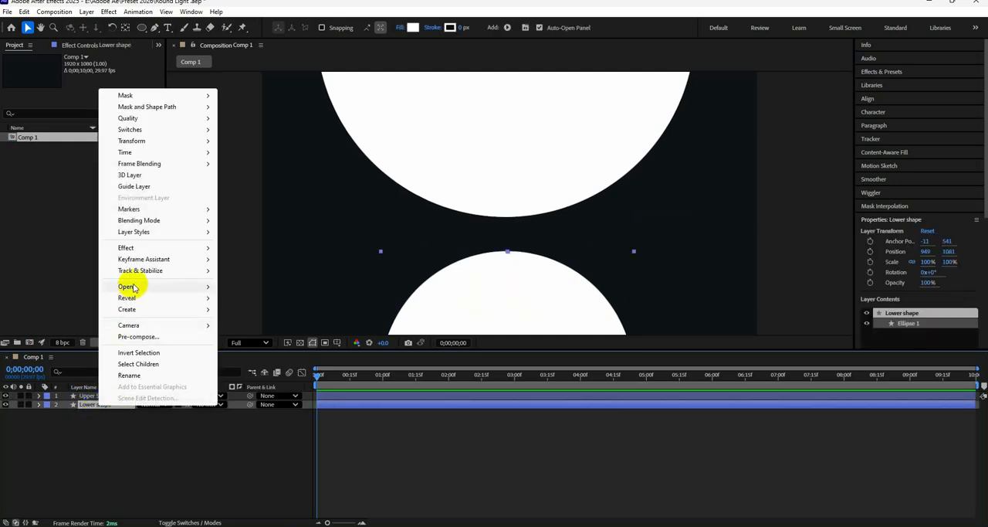
mouse_move(143, 232)
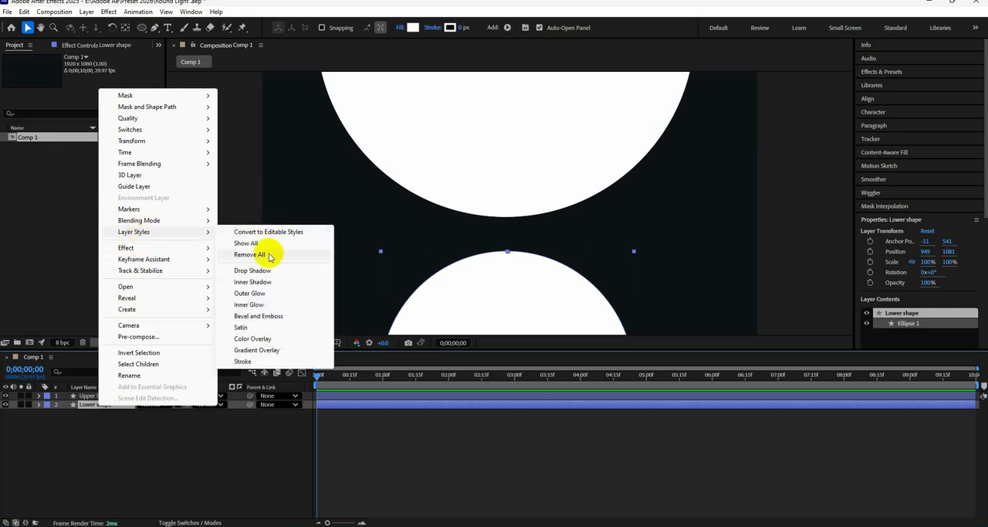
click(263, 349)
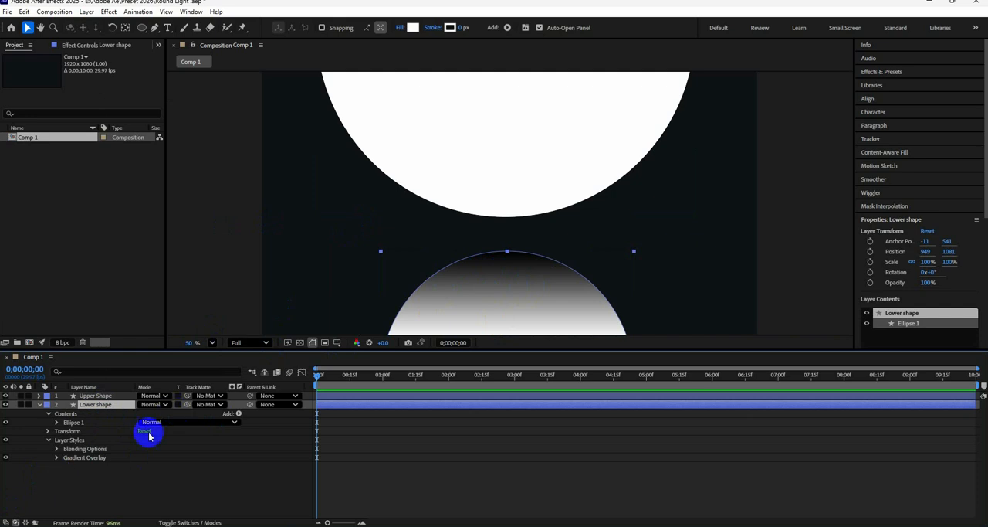
Recolour the Lower shape gradient from bright blue to dark navy and angle it diagonally with the blue at the circle's upper left
click(58, 458)
click(95, 477)
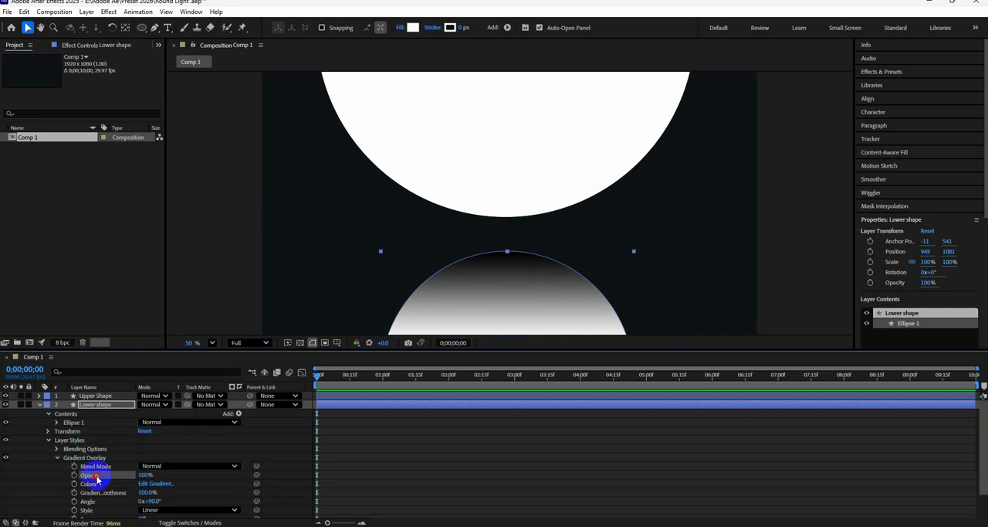
click(155, 483)
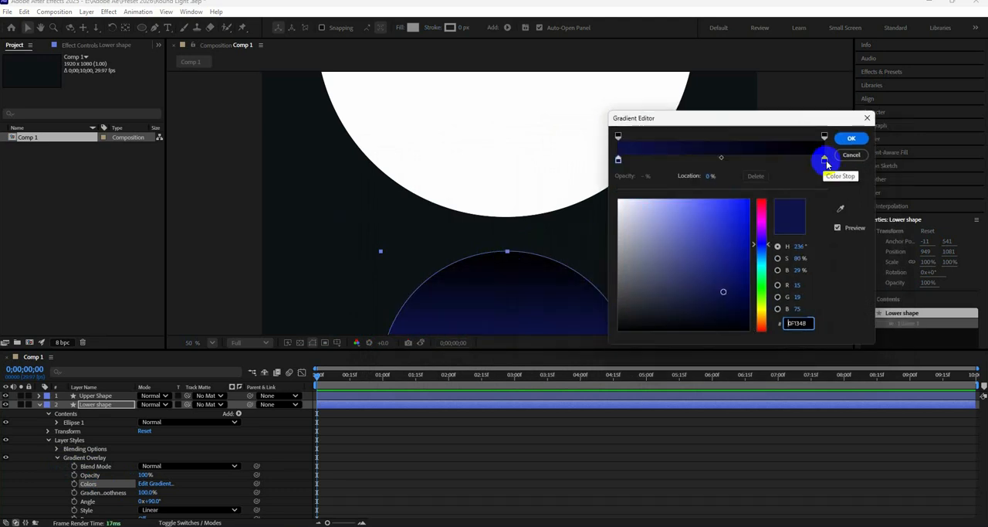
click(824, 160)
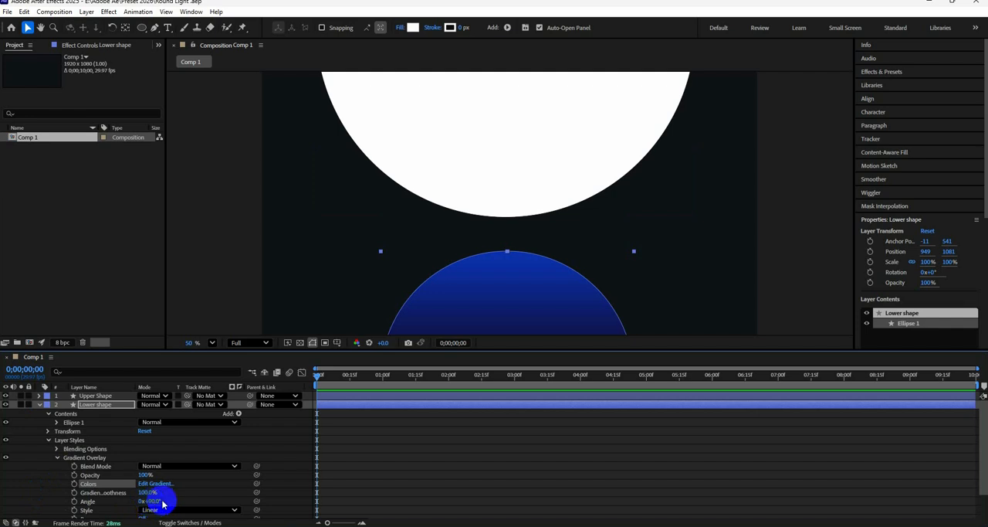
click(155, 501)
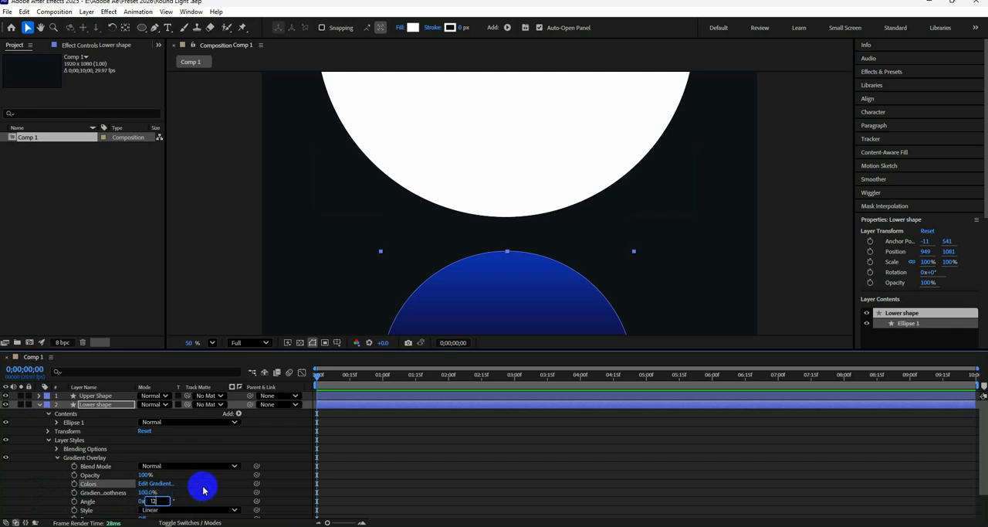
text(12)
key(Return)
Add a Bevel and Emboss layer style to Lower shape with depth 24% and size 60
right_click(94, 407)
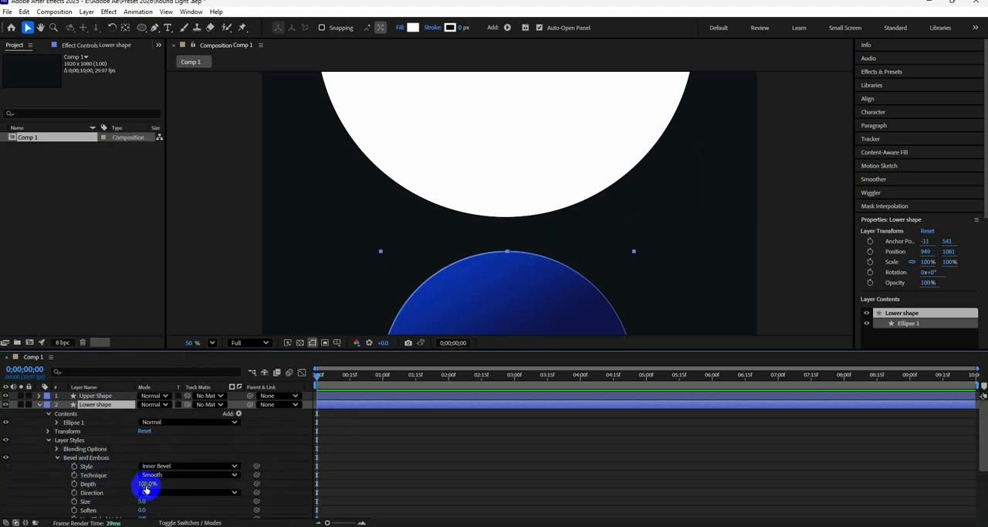
drag(145, 483, 123, 489)
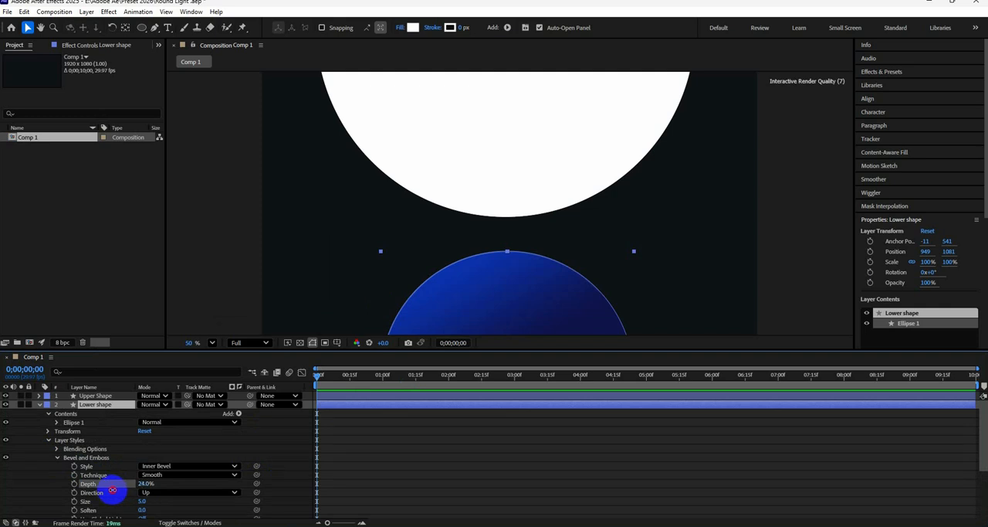
drag(111, 491, 185, 508)
Set the Lower shape bevel's light angle to about 88° and collapse the layer's properties
scroll(154, 479, down, 2)
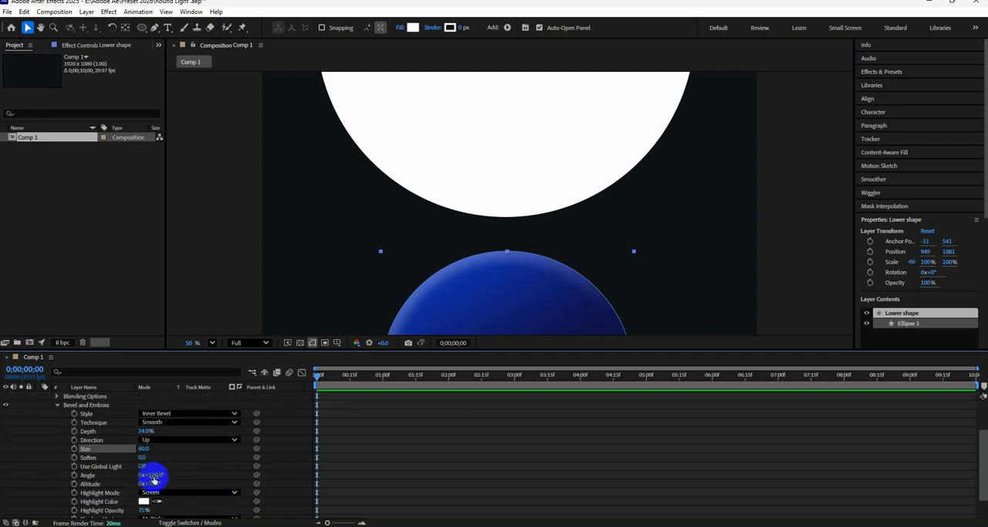
drag(154, 476, 144, 482)
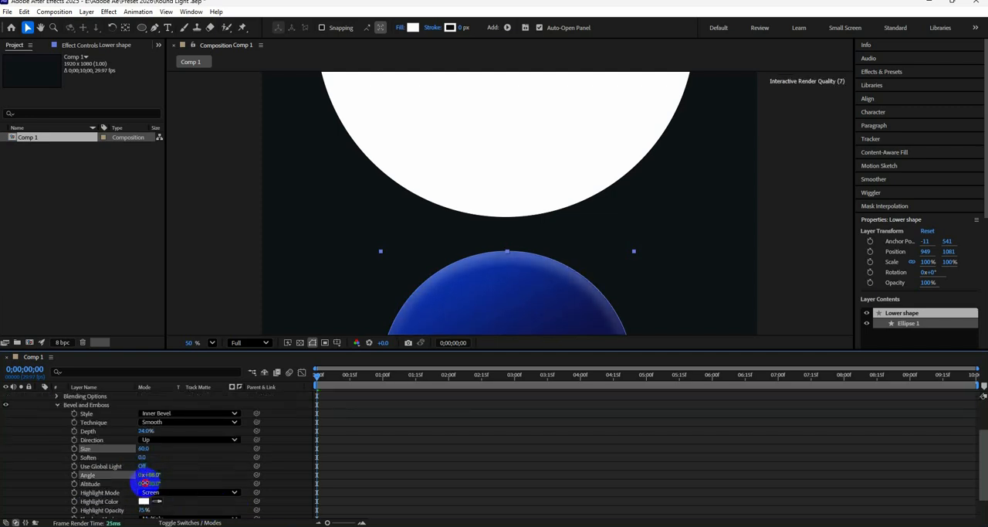
scroll(35, 400, up, 5)
click(37, 403)
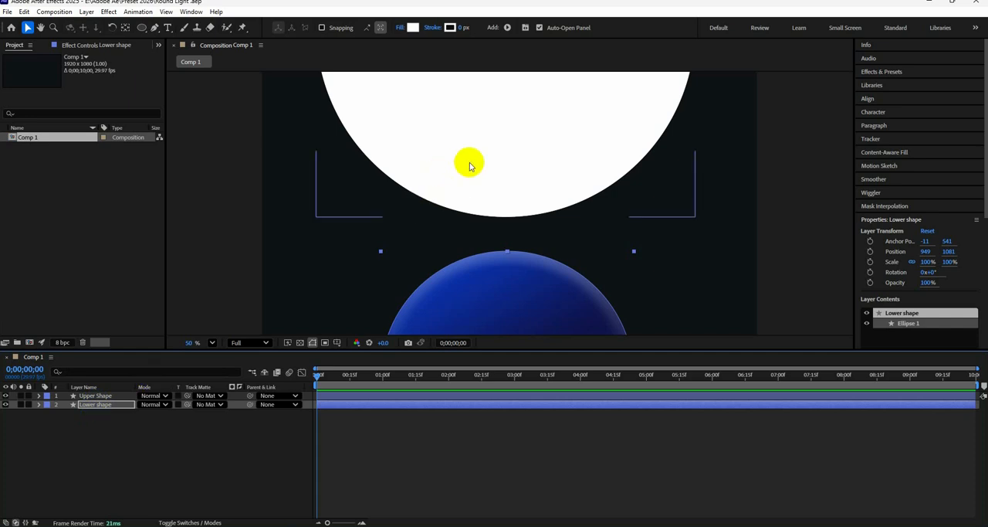
click(104, 395)
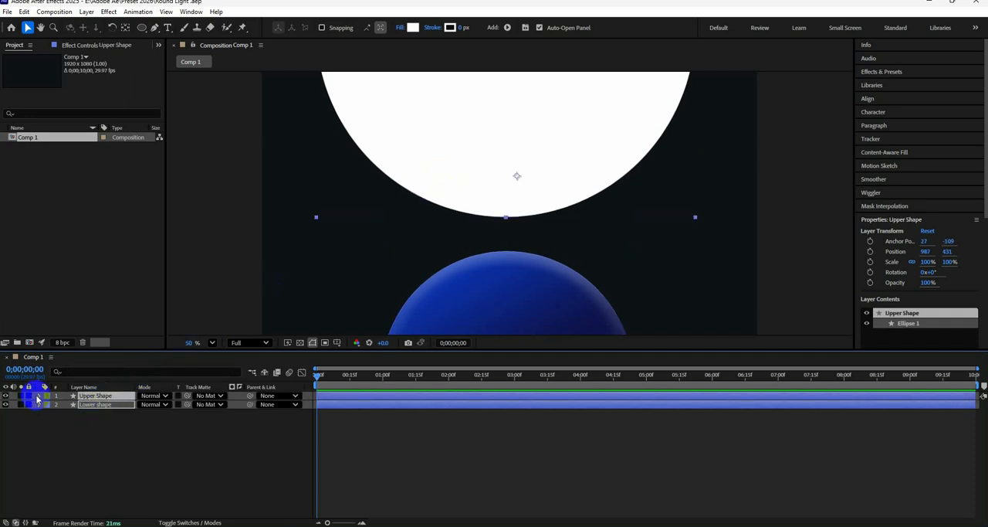
click(39, 395)
right_click(118, 397)
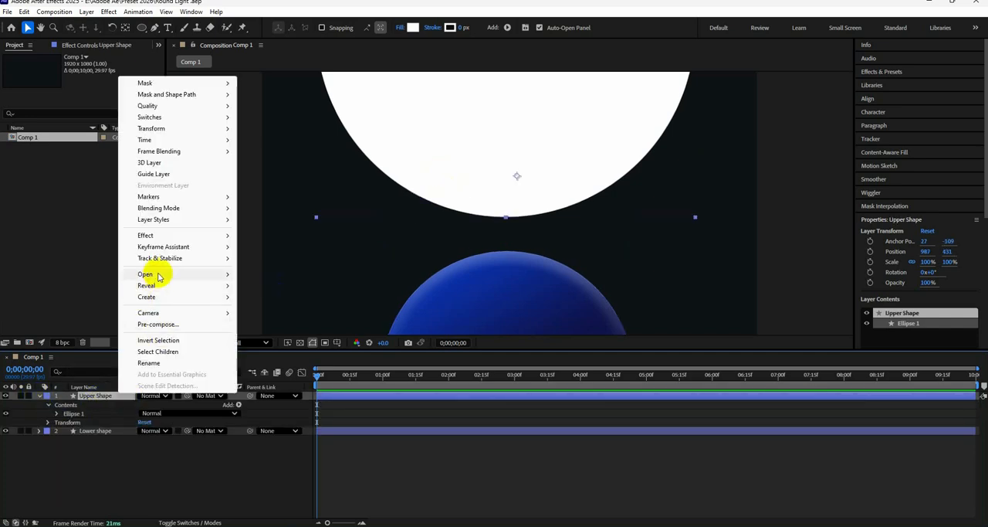
mouse_move(224, 220)
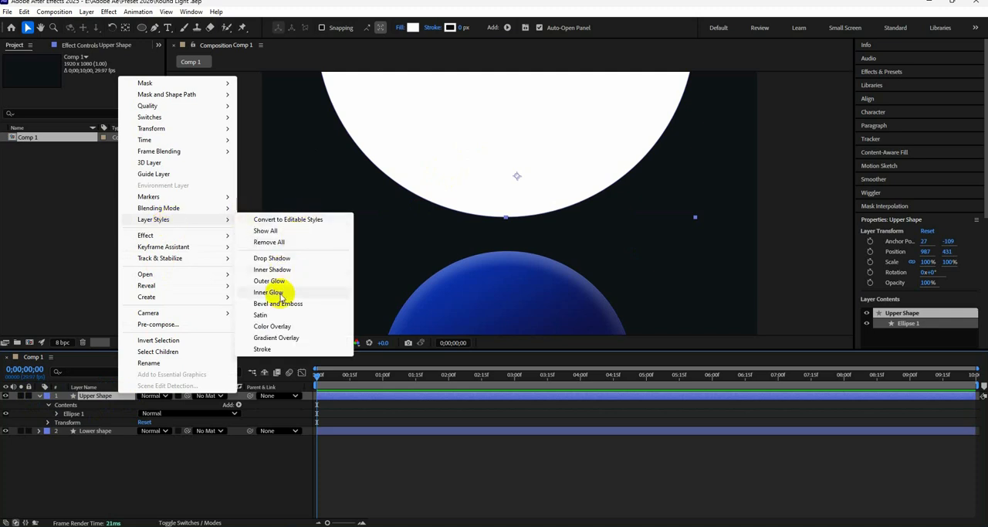
click(288, 340)
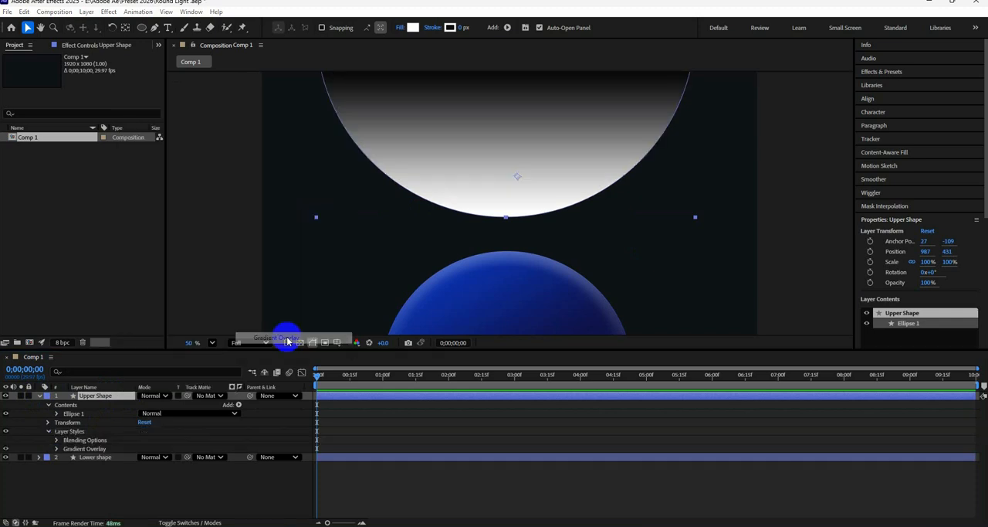
right_click(87, 399)
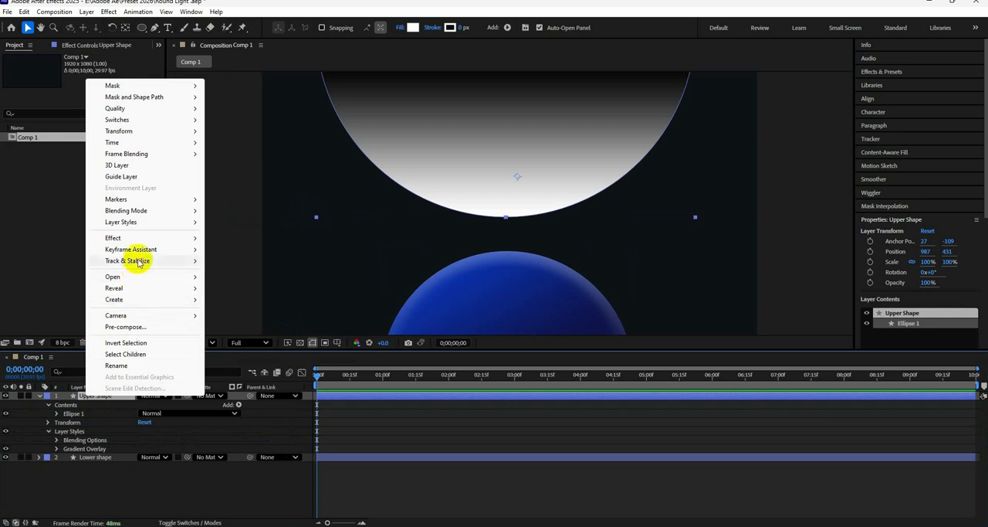
click(57, 457)
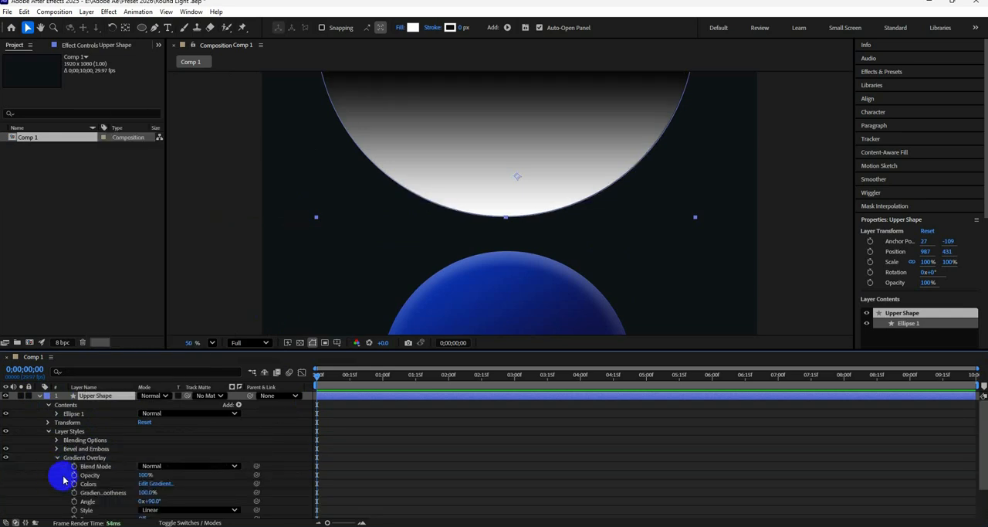
scroll(62, 480, down, 1)
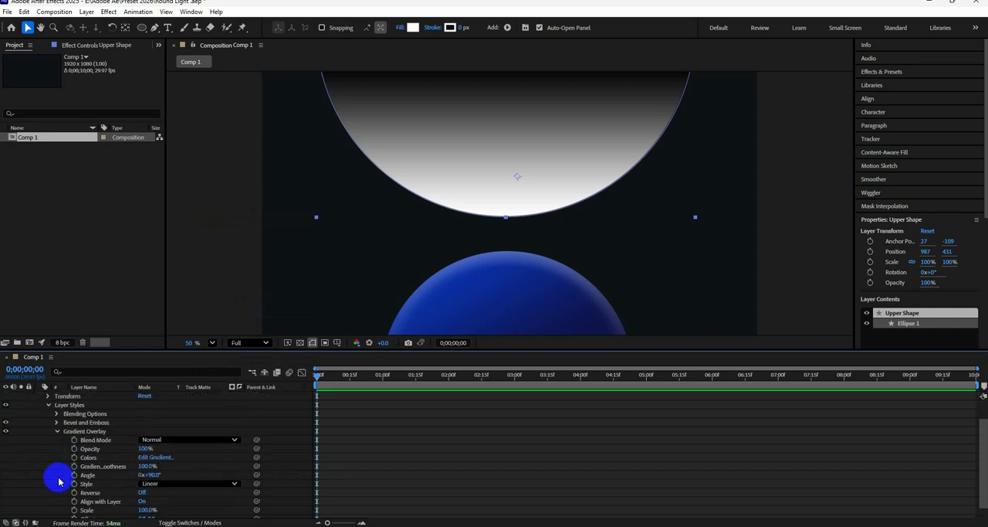
click(57, 431)
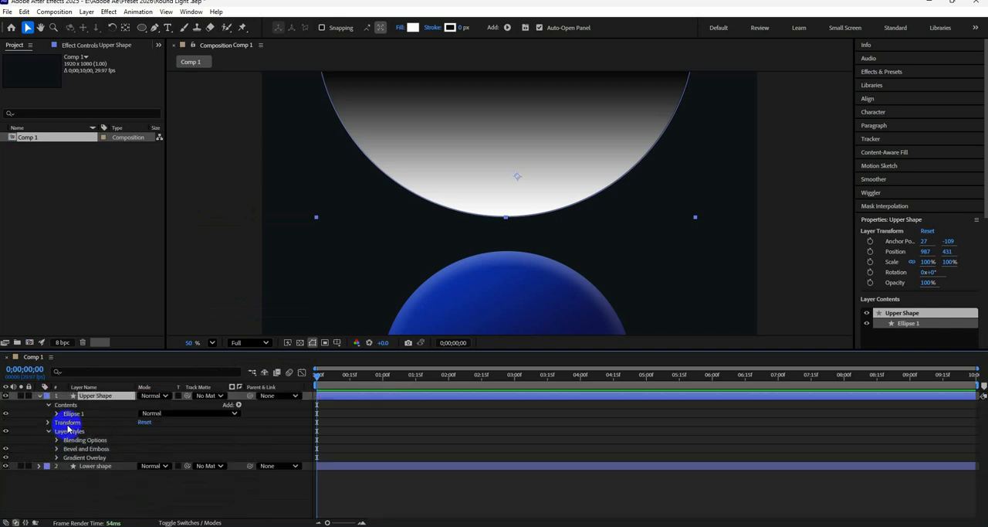
click(72, 449)
click(74, 459)
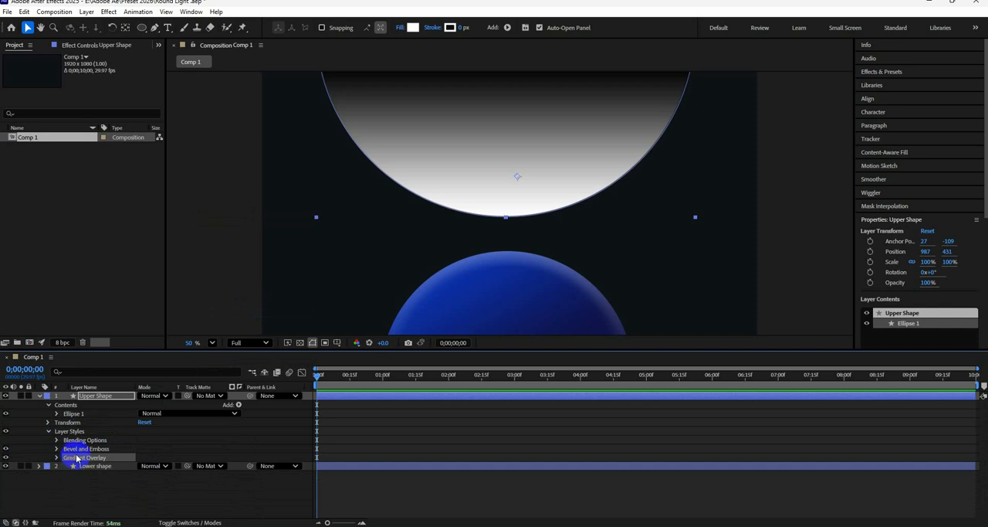
key(Delete)
click(77, 449)
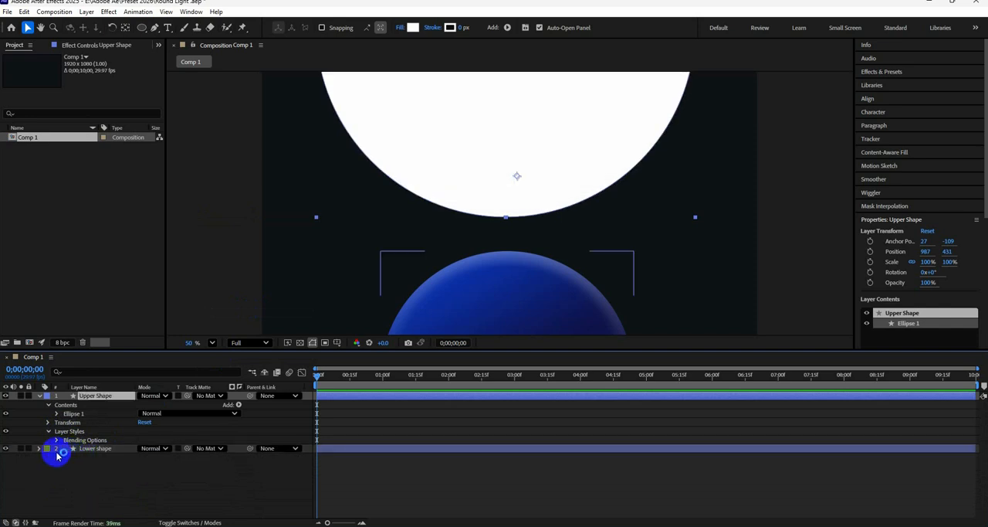
Copy the Bevel and Emboss and Gradient Overlay styles from Lower shape and paste them onto the Upper Shape layer
click(39, 449)
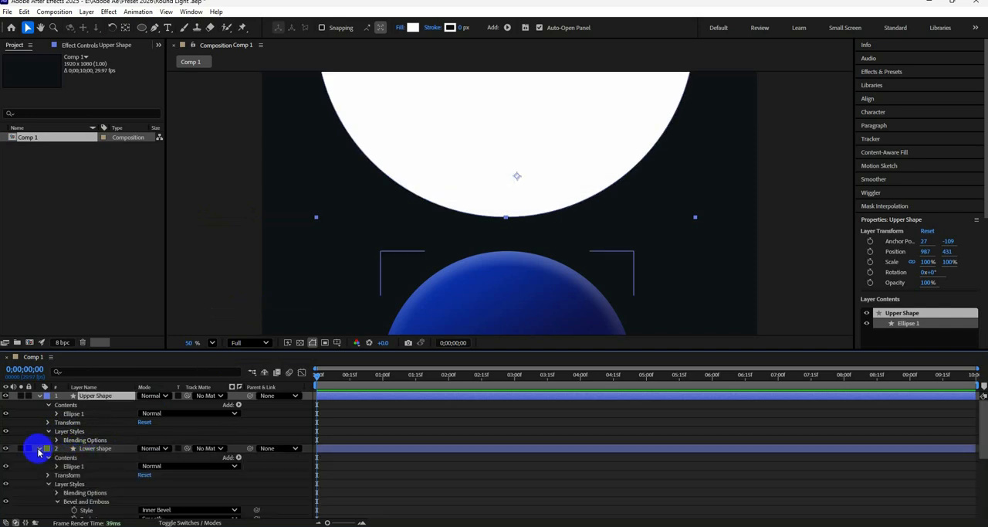
click(58, 500)
click(80, 502)
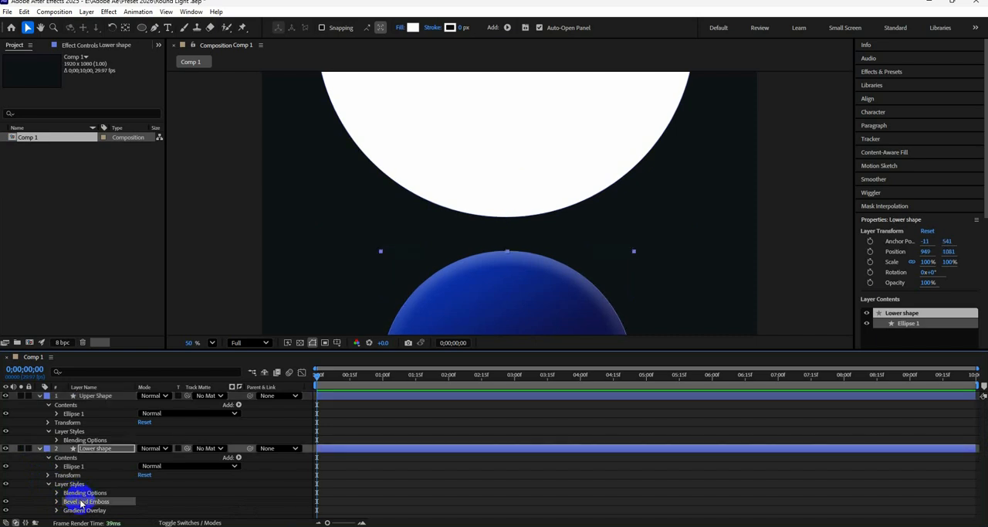
right_click(83, 512)
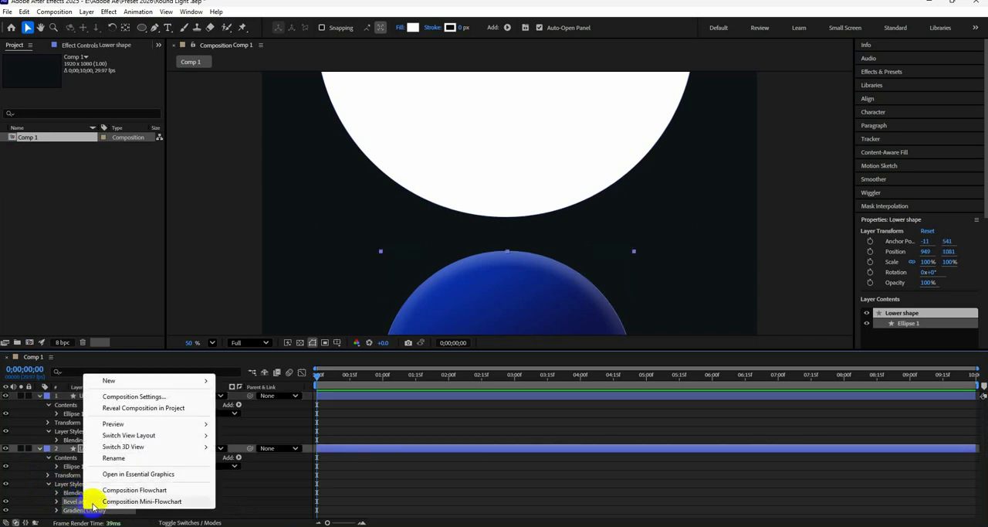
click(68, 511)
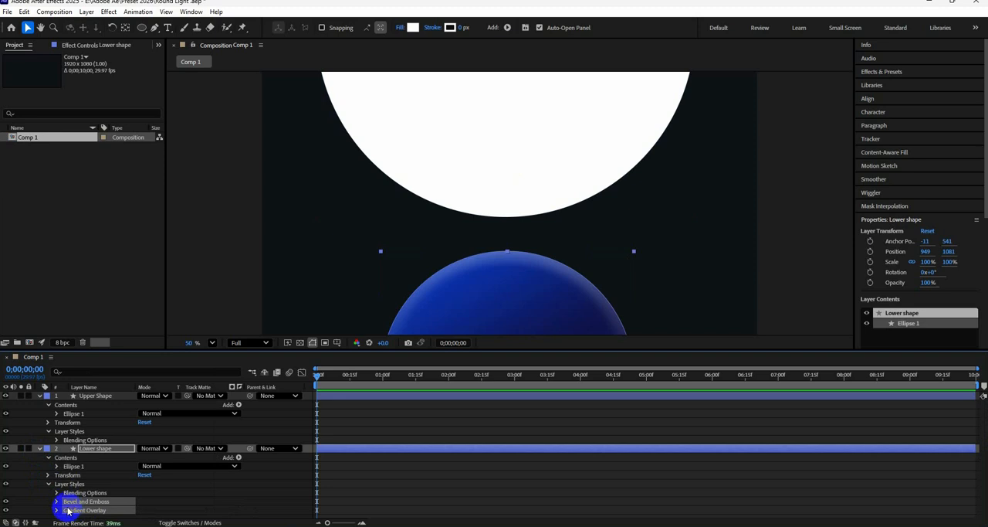
click(40, 439)
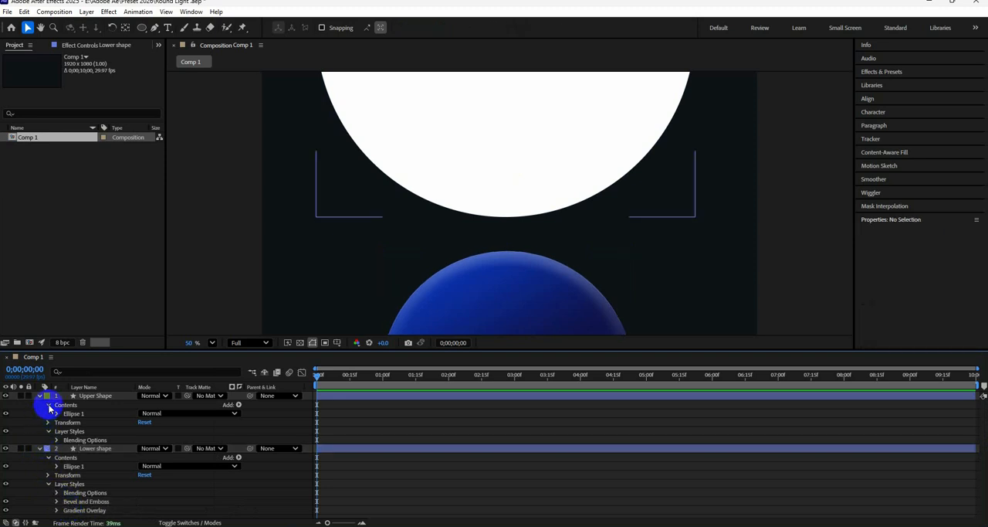
click(83, 397)
key(ctrl+v)
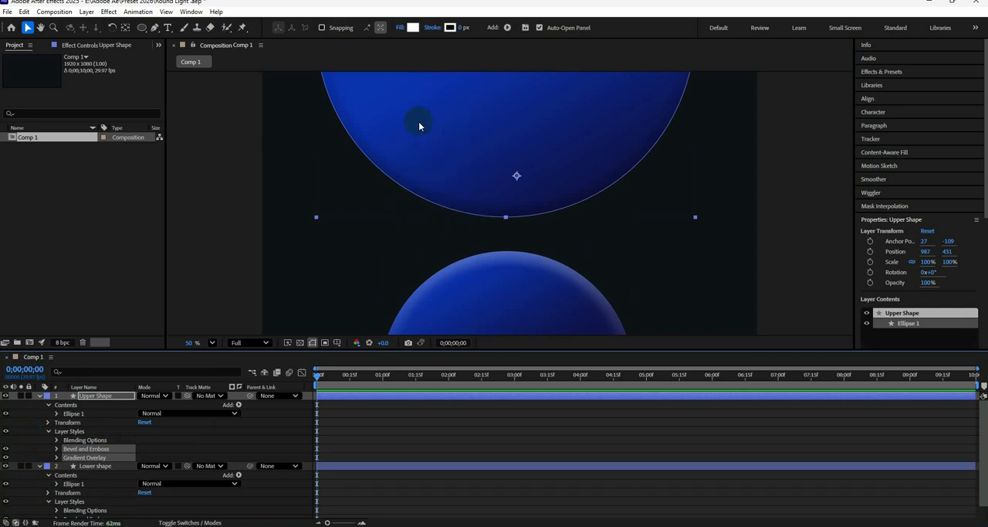
Recolour the Upper Shape's gradient overlay from dark navy at the top to bright blue at the bottom, with the angle at 96°
click(57, 460)
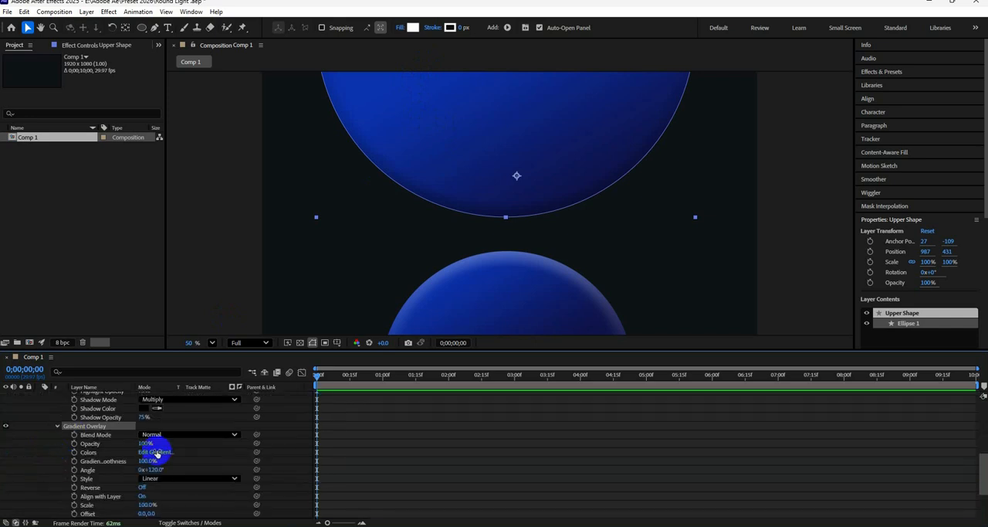
click(156, 452)
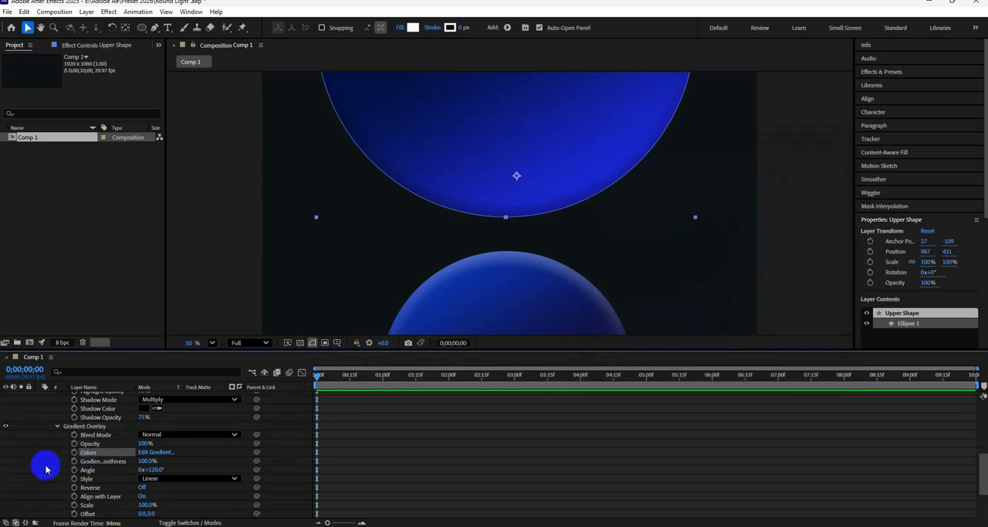
drag(150, 470, 141, 472)
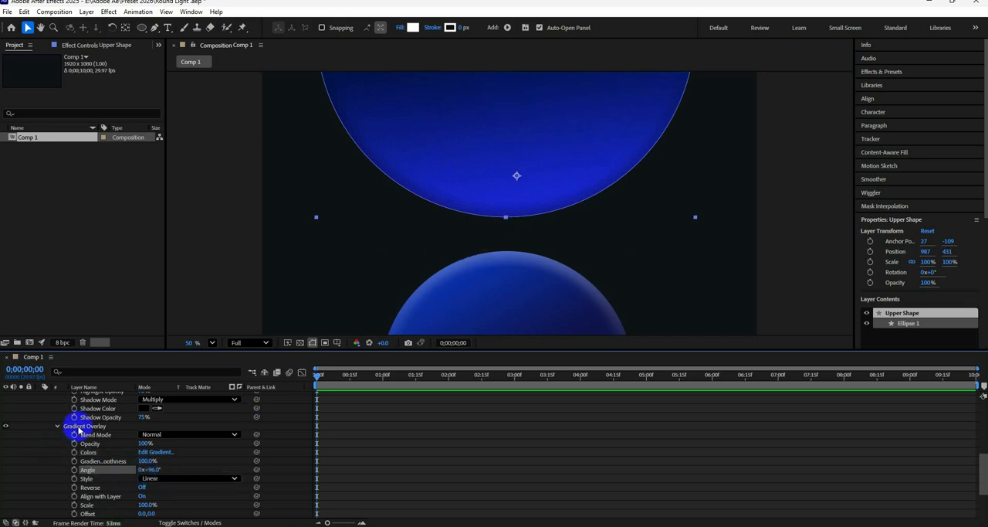
click(57, 428)
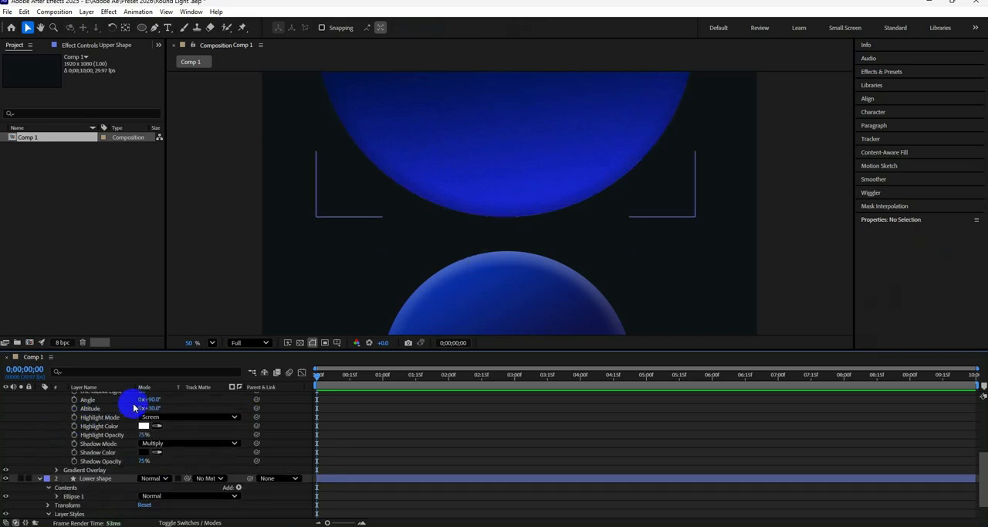
Set the Upper Shape bevel's light angle to 267° and collapse the properties of both shape layers
drag(151, 398, 241, 405)
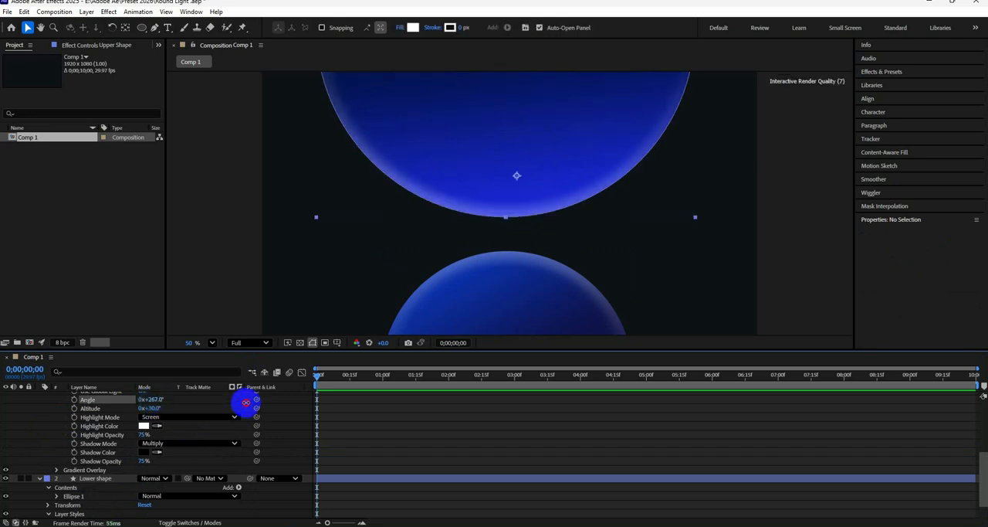
scroll(187, 409, up, 2)
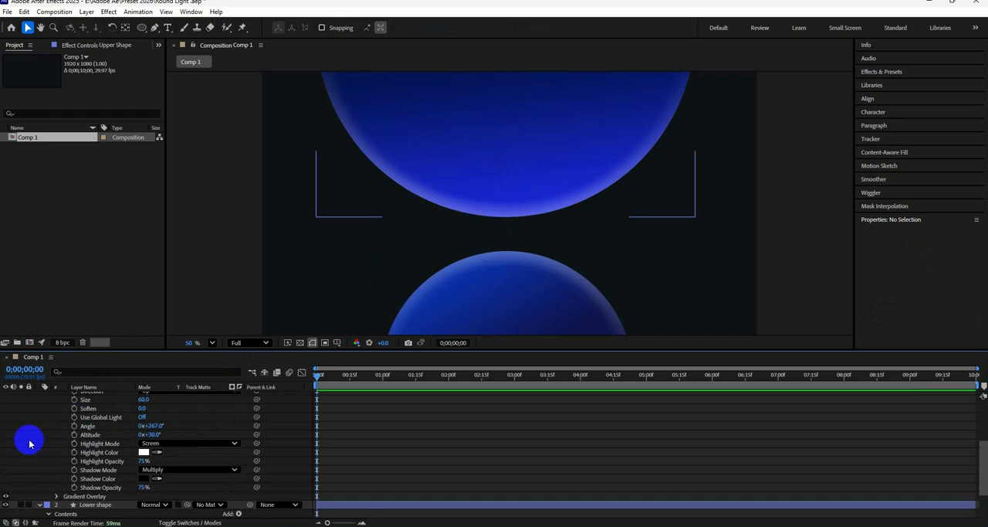
scroll(34, 436, up, 5)
click(39, 395)
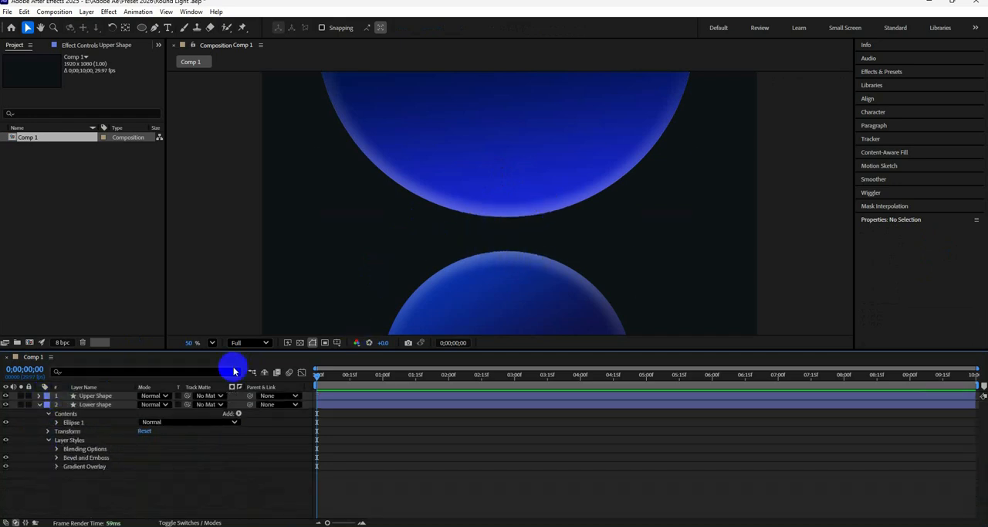
click(39, 405)
Create an adjustment layer above both shapes and apply the Tritone effect to it
right_click(71, 421)
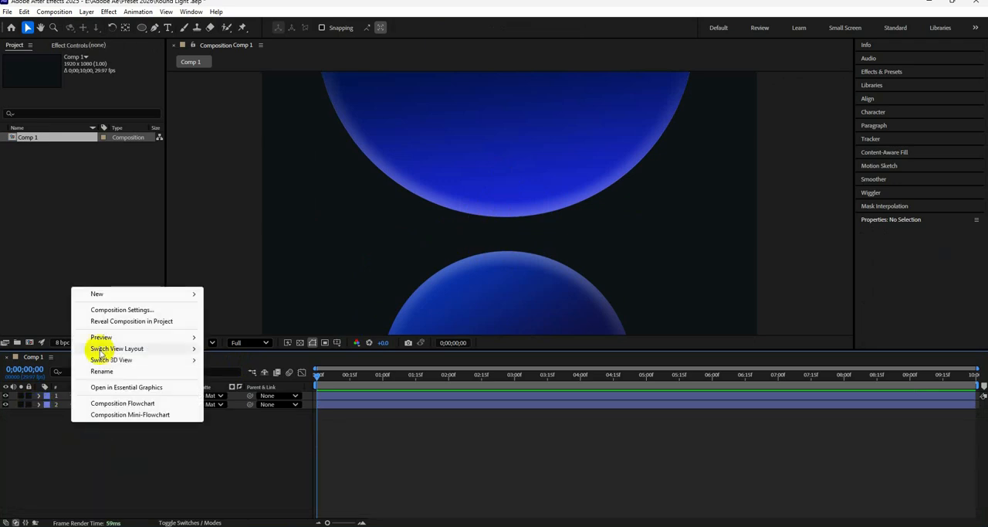
mouse_move(131, 298)
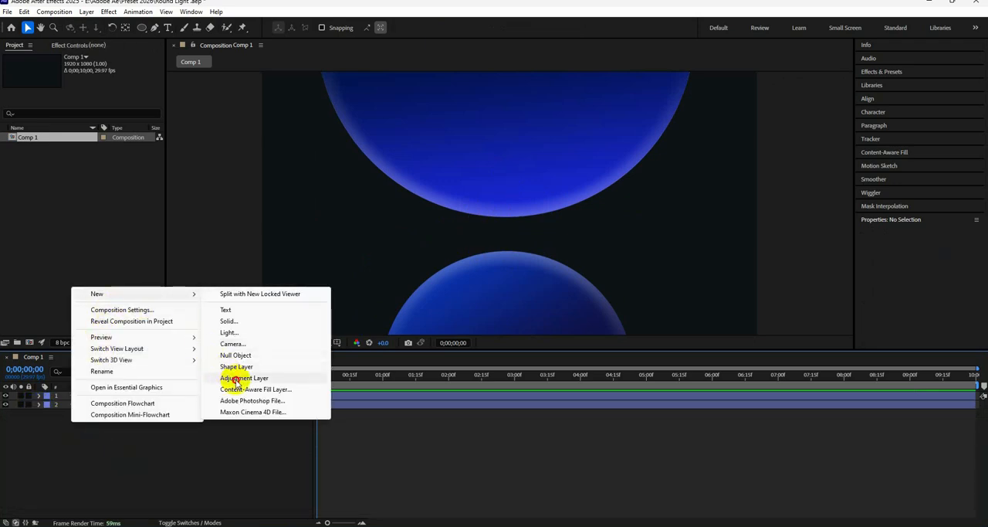
click(287, 377)
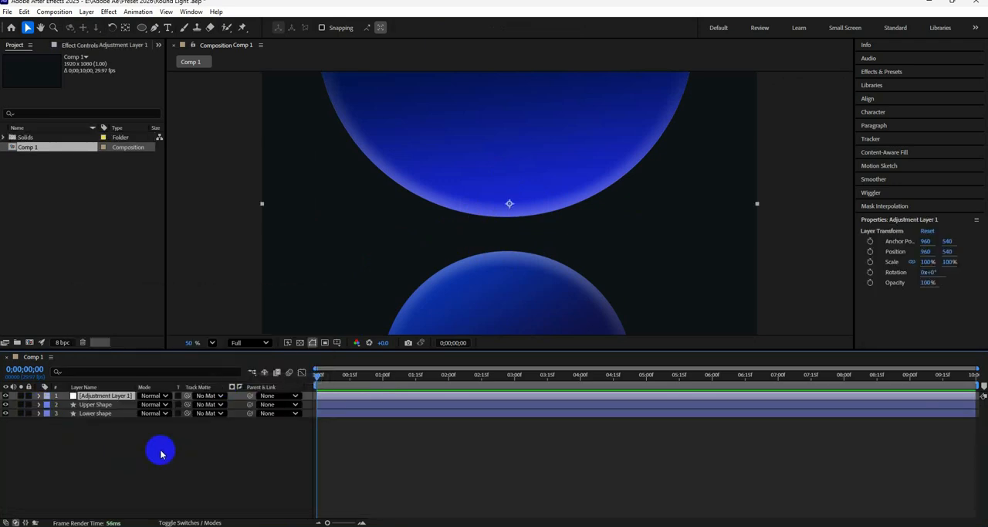
click(900, 73)
click(894, 84)
text(tritone)
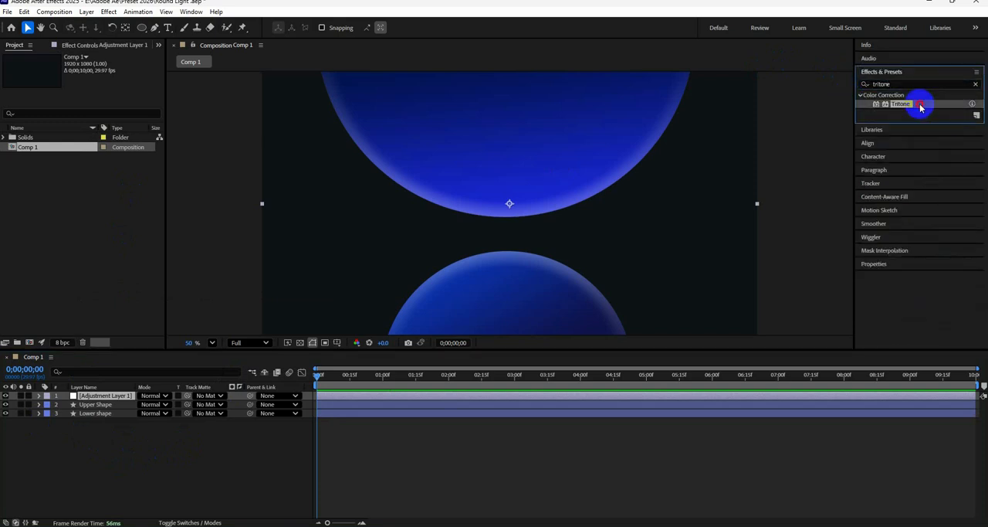
drag(900, 103, 106, 396)
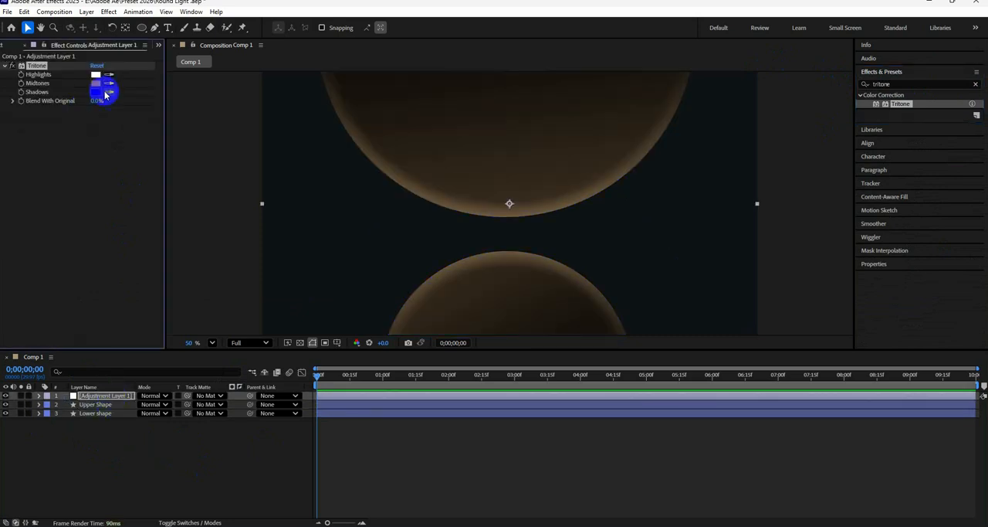
Change the Tritone midtones colour to a bright blue
click(97, 84)
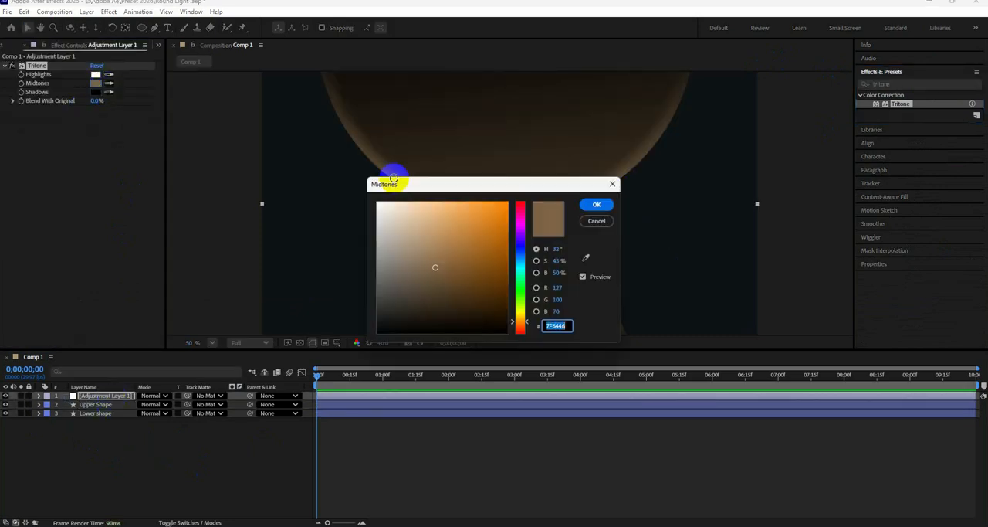
click(523, 250)
click(496, 266)
click(595, 205)
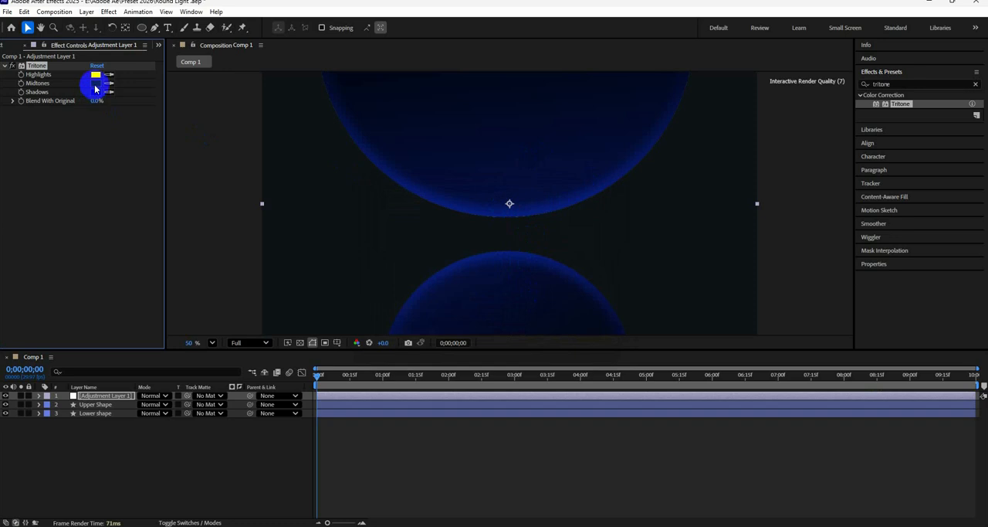
click(96, 84)
drag(540, 188, 282, 137)
click(236, 194)
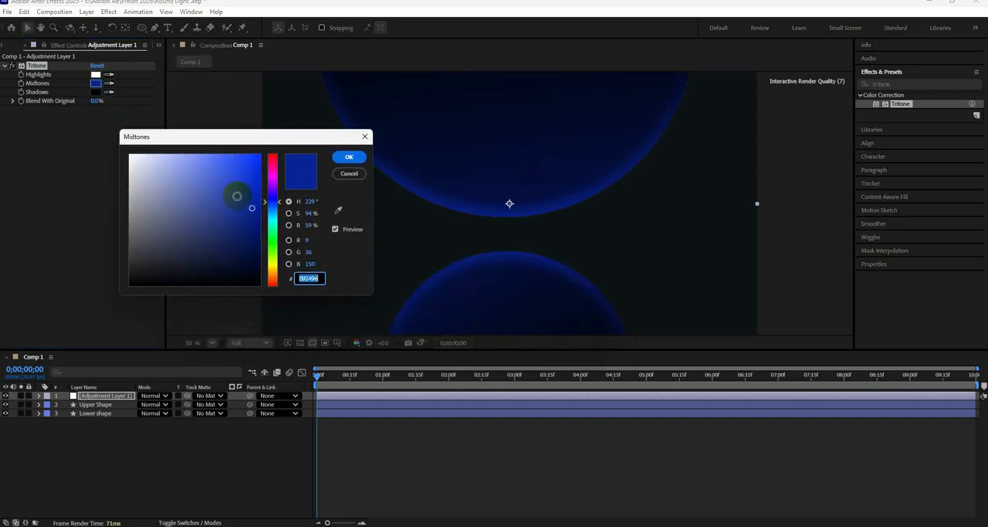
key(Return)
Apply the Noise effect to the adjustment layer and set the amount of noise to 13%
click(888, 83)
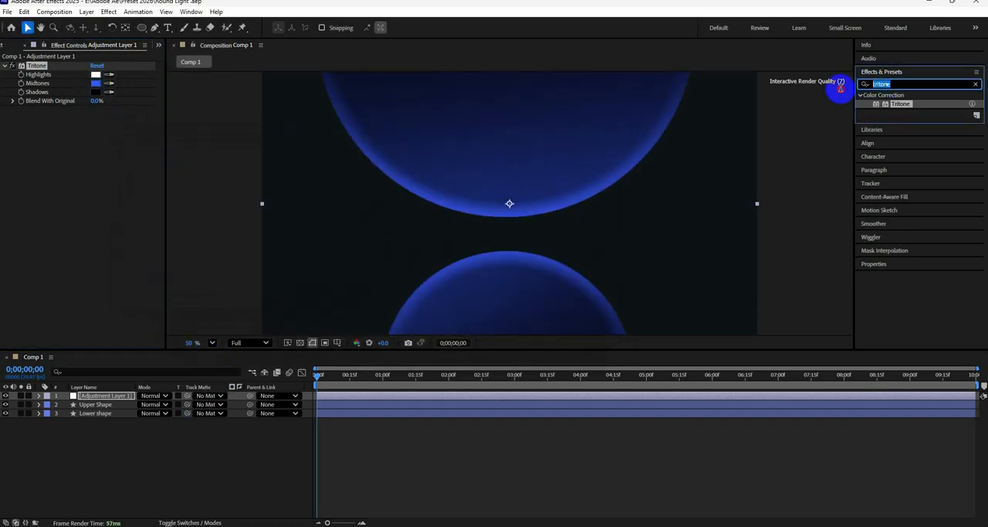
text(nois)
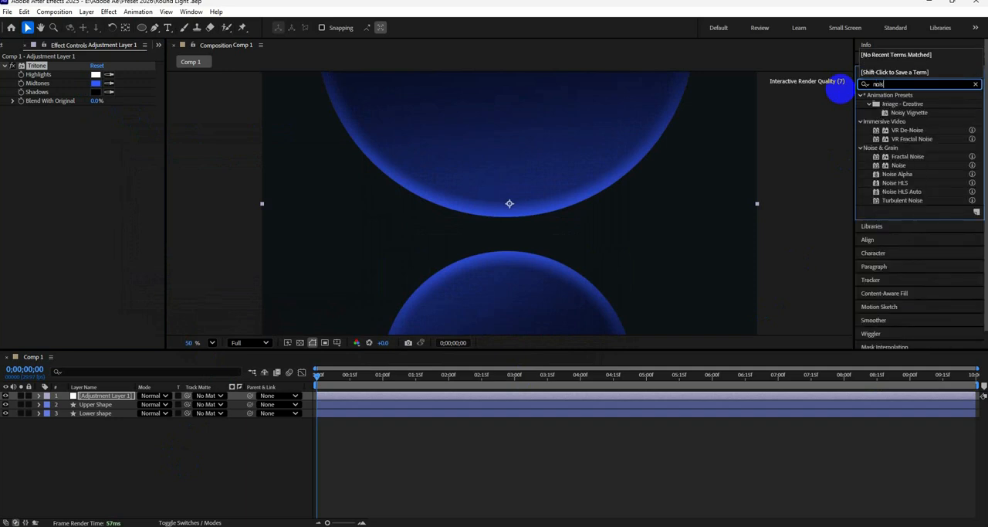
text(e)
click(918, 139)
drag(917, 138, 112, 393)
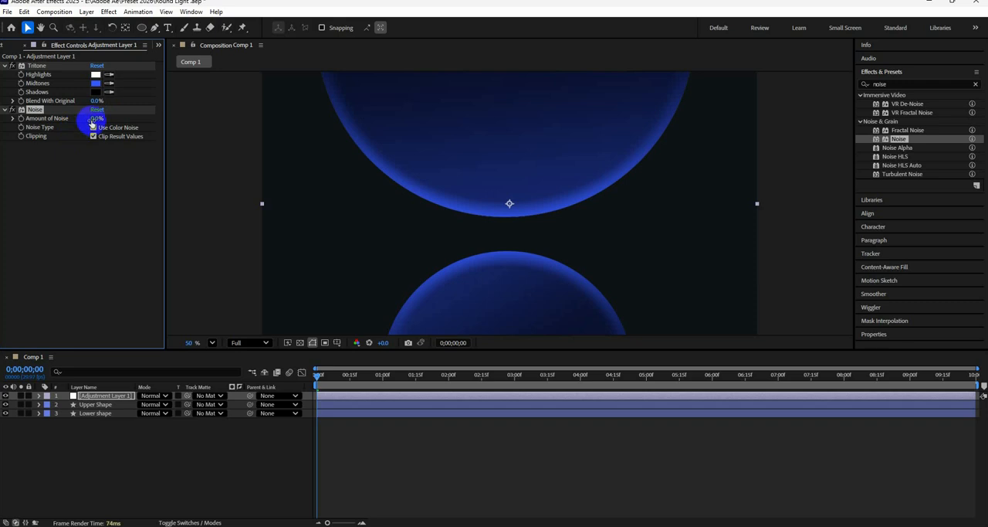
drag(99, 118, 87, 291)
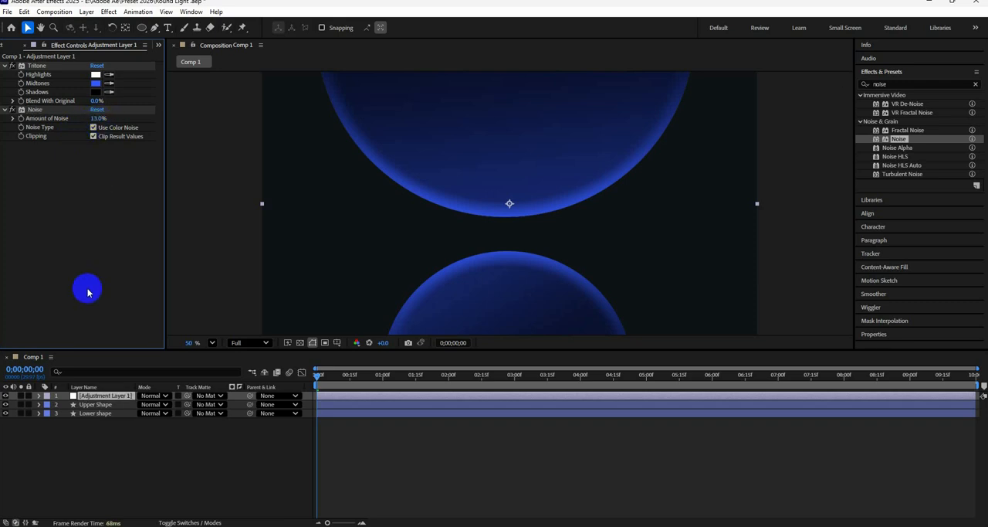
Duplicate the Lower shape layer and delete all layer styles from the copy
click(105, 413)
key(ctrl+d)
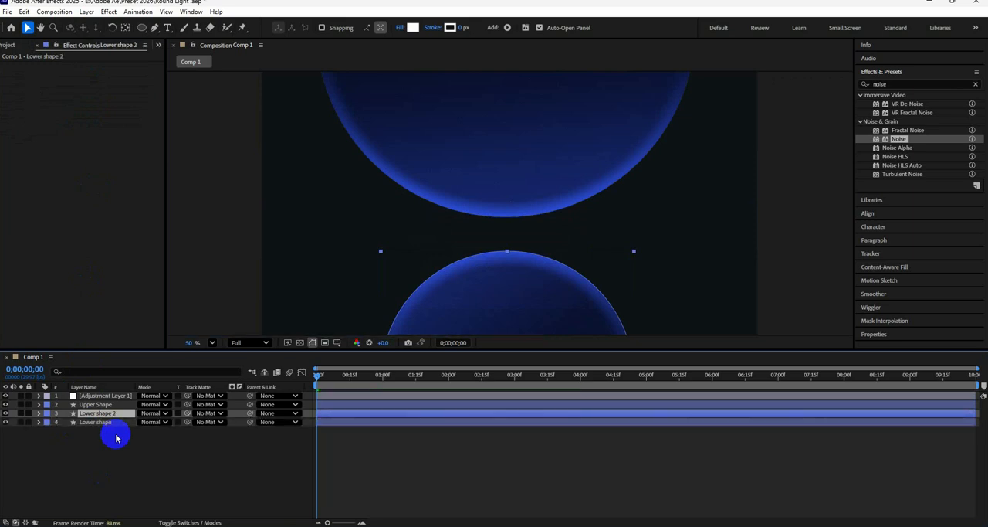
click(39, 413)
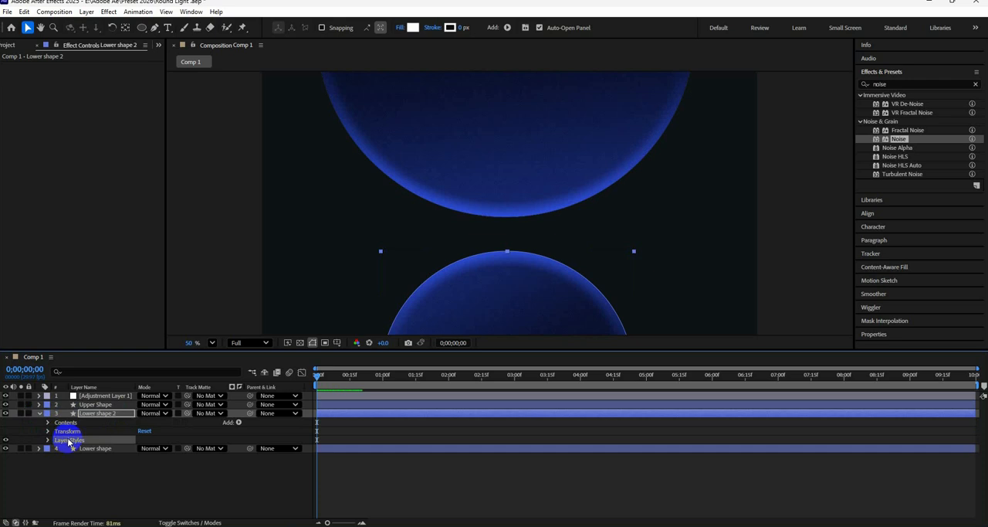
key(Delete)
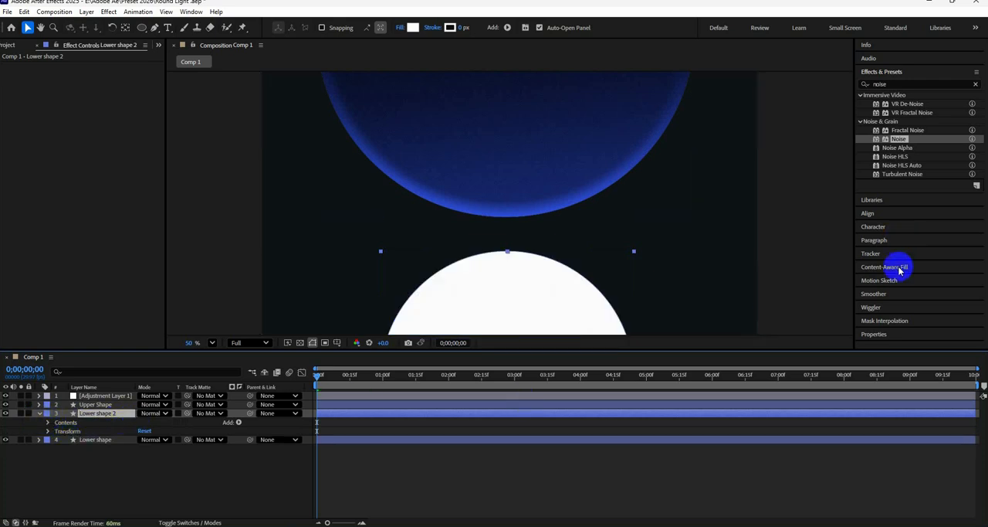
Set the fill of Lower shape 2 to none
click(937, 333)
click(951, 307)
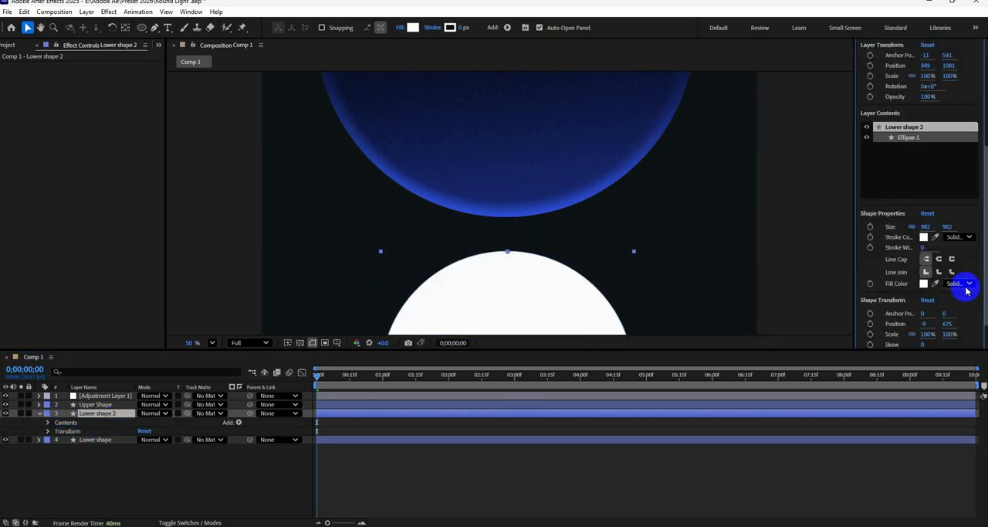
click(401, 27)
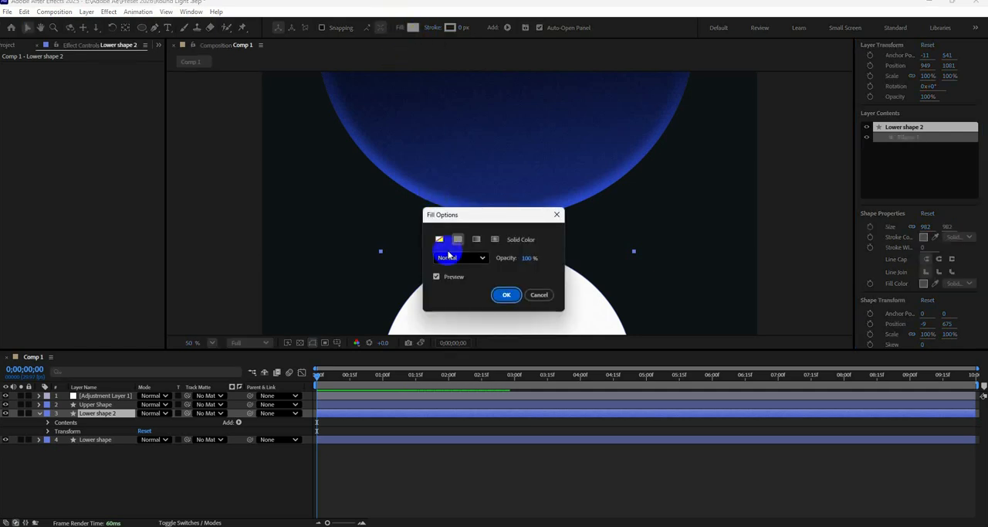
click(439, 239)
key(Return)
Give Lower shape 2 a white 12 px stroke and save the project
drag(460, 29, 471, 31)
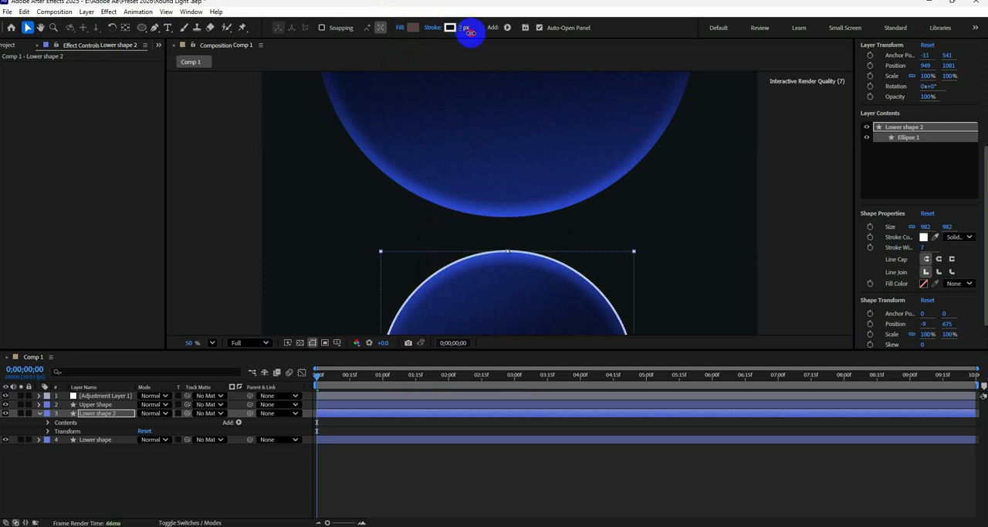
click(181, 493)
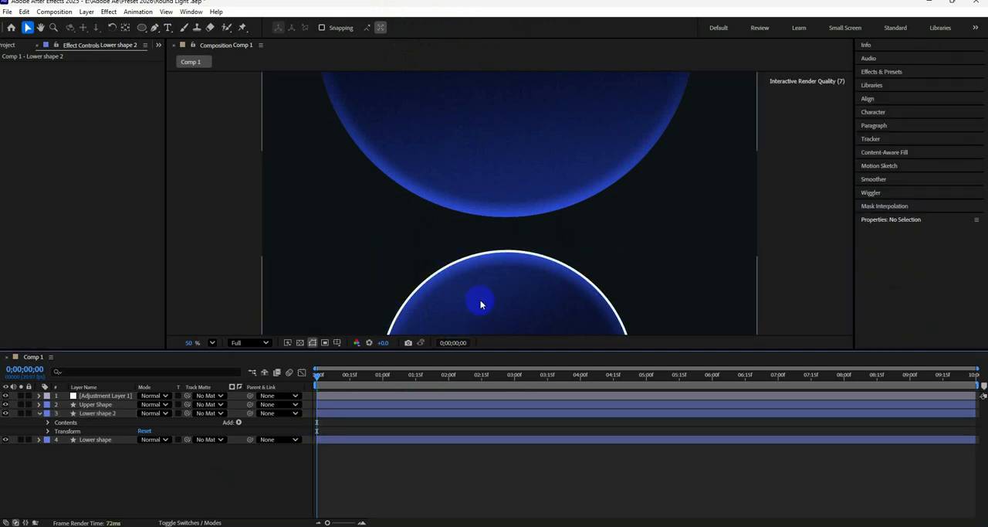
click(453, 312)
key(ctrl+z)
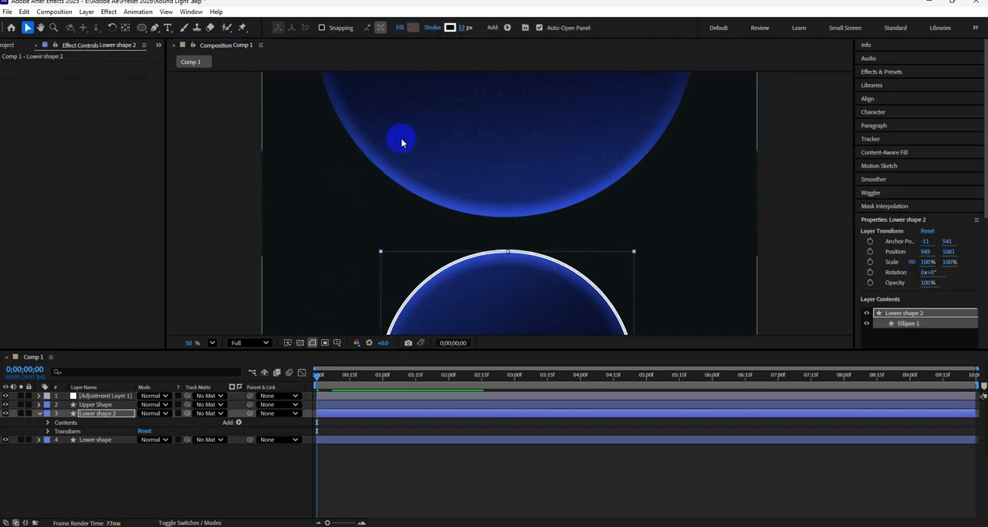
click(228, 478)
key(ctrl+s)
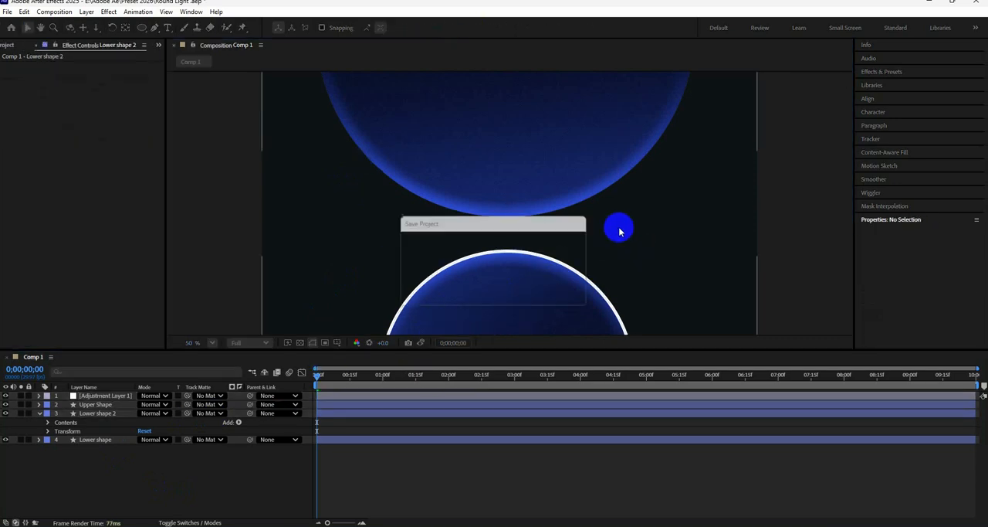
Add a Trim Paths operator to the contents of the Lower shape 2 layer
click(47, 431)
right_click(111, 414)
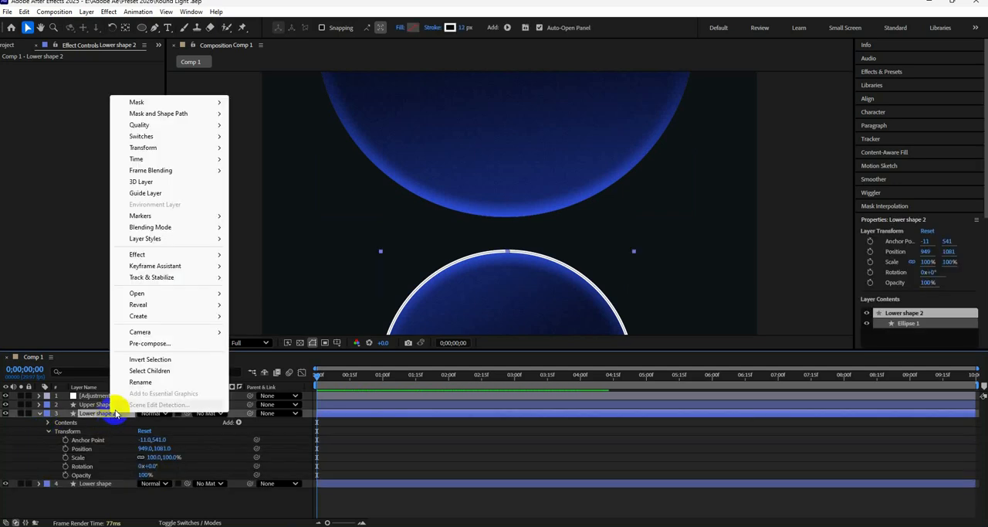
right_click(236, 413)
click(239, 423)
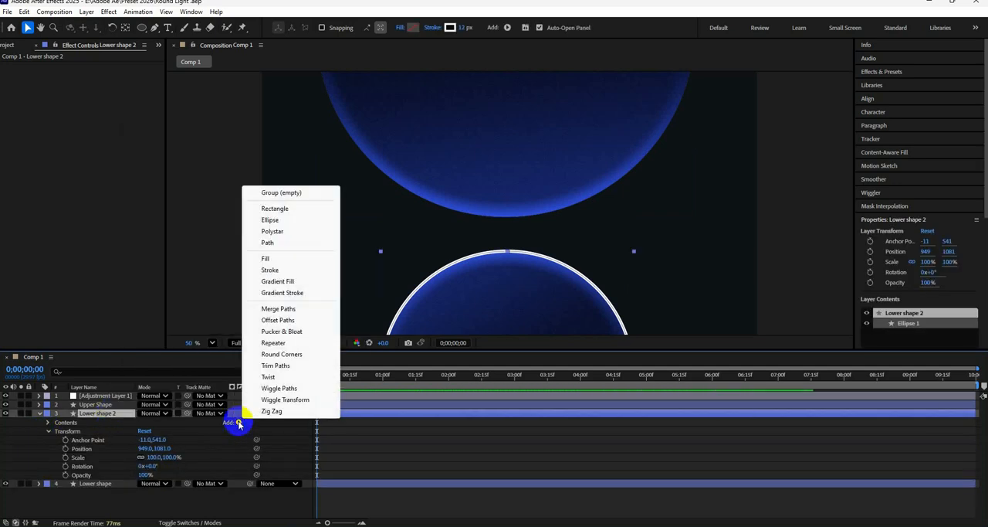
click(275, 365)
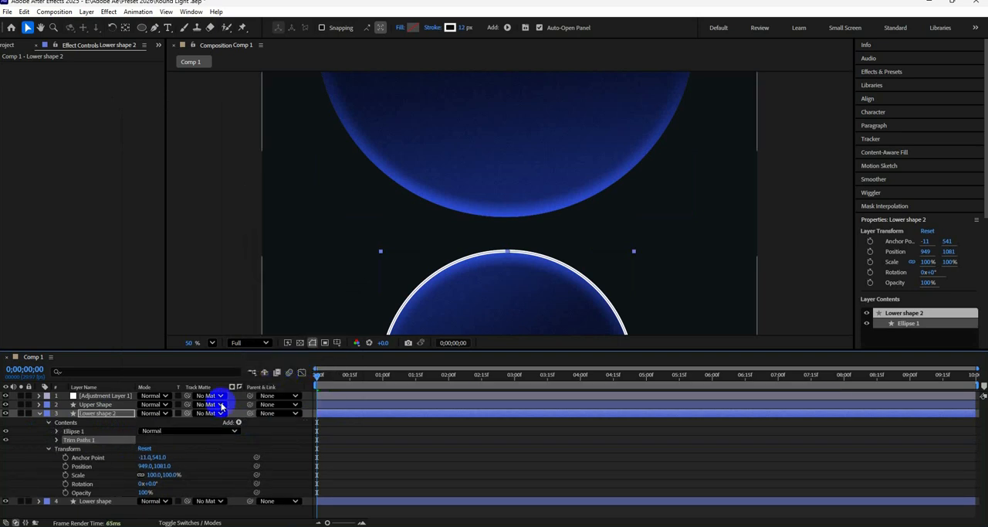
Set the Trim Paths End of Lower shape 2 to 37% and its Offset to -66°
click(48, 448)
click(56, 439)
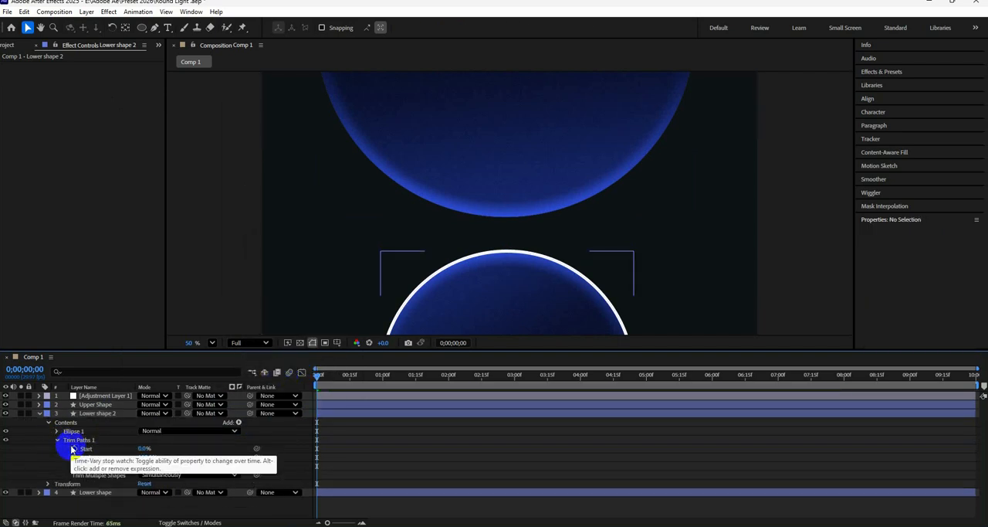
drag(144, 457, 118, 466)
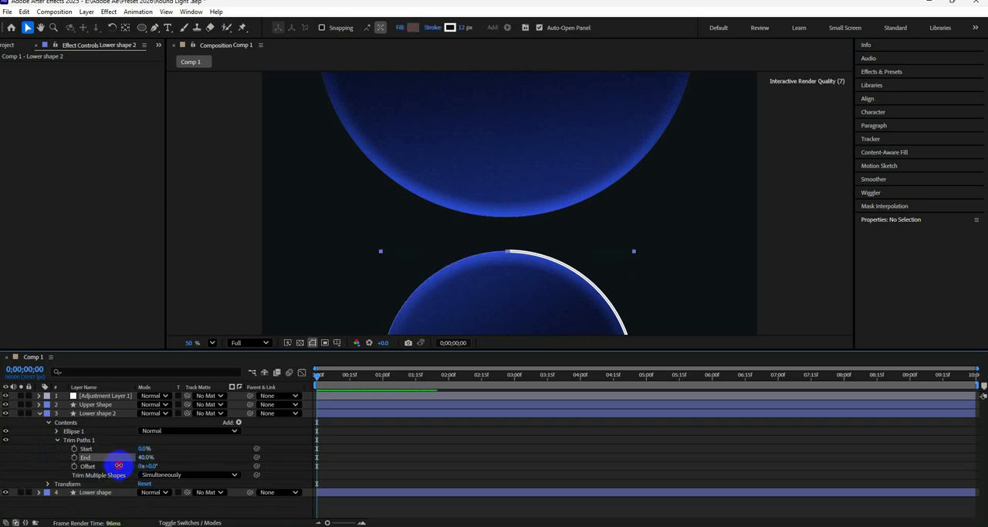
mouse_move(116, 465)
mouse_down()
mouse_move(186, 468)
mouse_move(129, 476)
mouse_up()
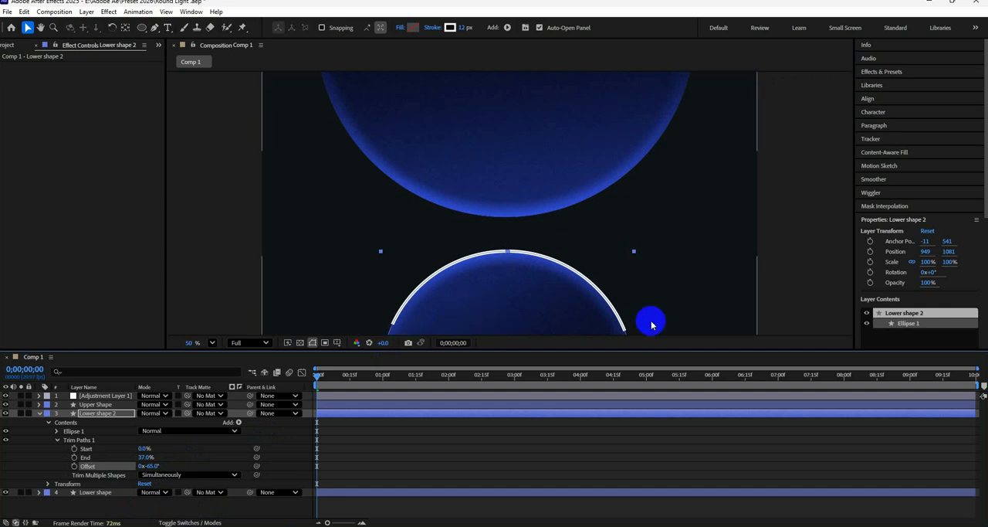
drag(151, 465, 150, 465)
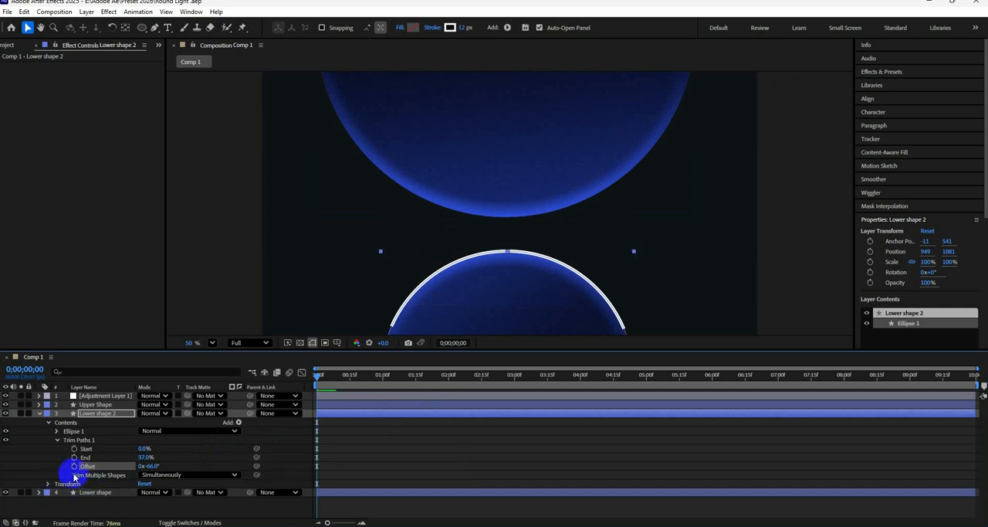
Taper the stroke of Lower shape 2 with Start Length and End Length both set to 100%
click(56, 431)
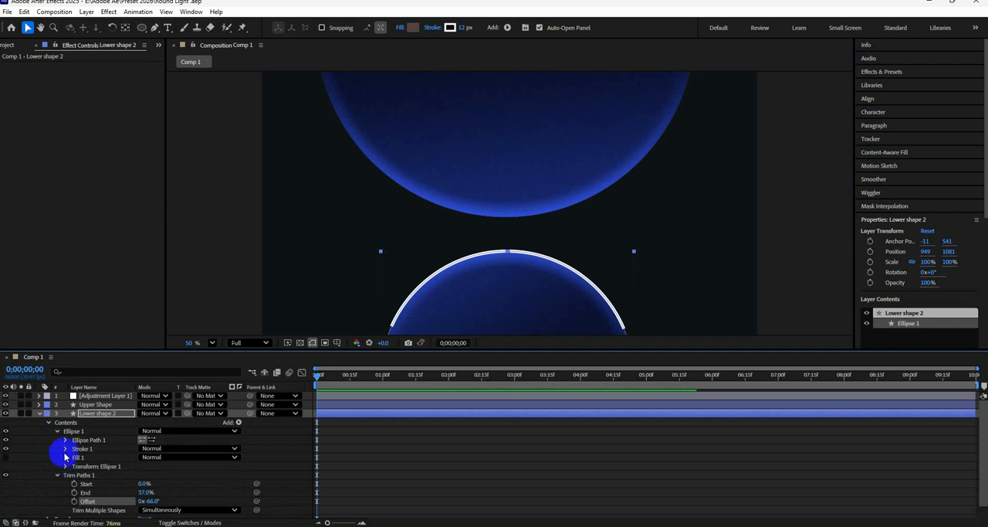
click(66, 440)
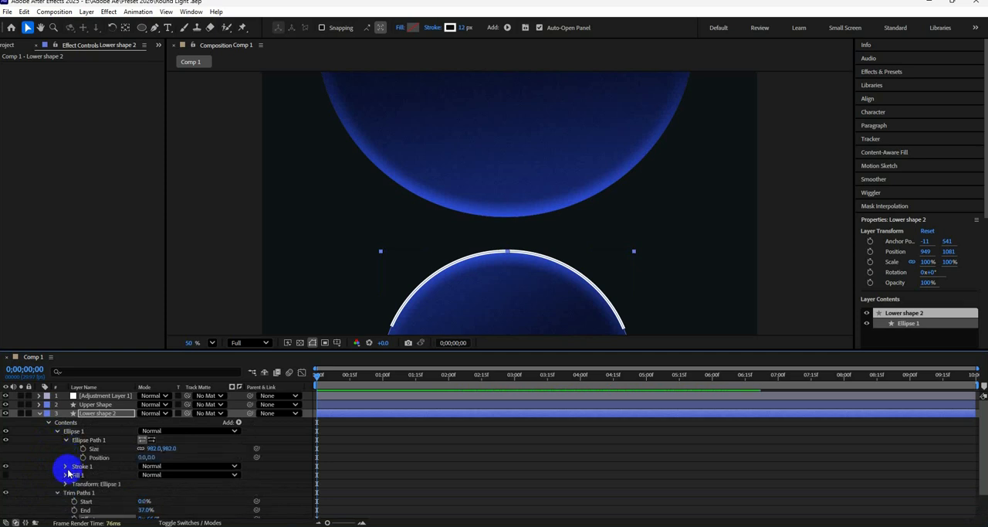
click(67, 467)
scroll(65, 471, down, 2)
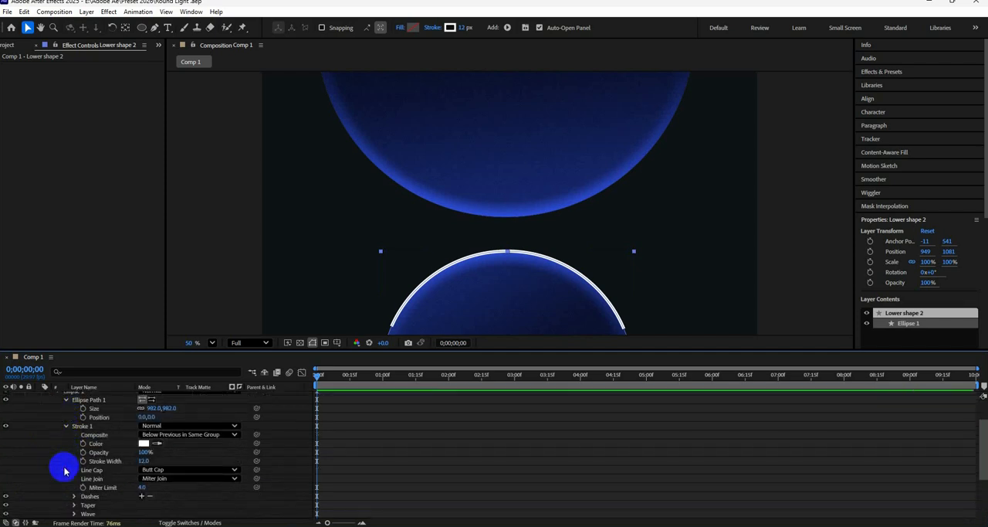
click(73, 504)
scroll(61, 479, down, 2)
scroll(65, 471, down, 1)
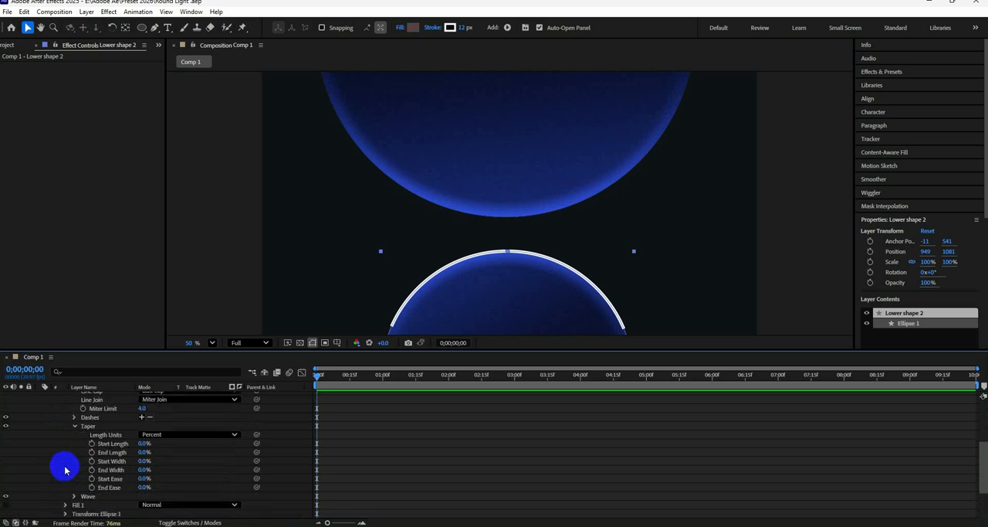
drag(142, 443, 232, 452)
click(108, 446)
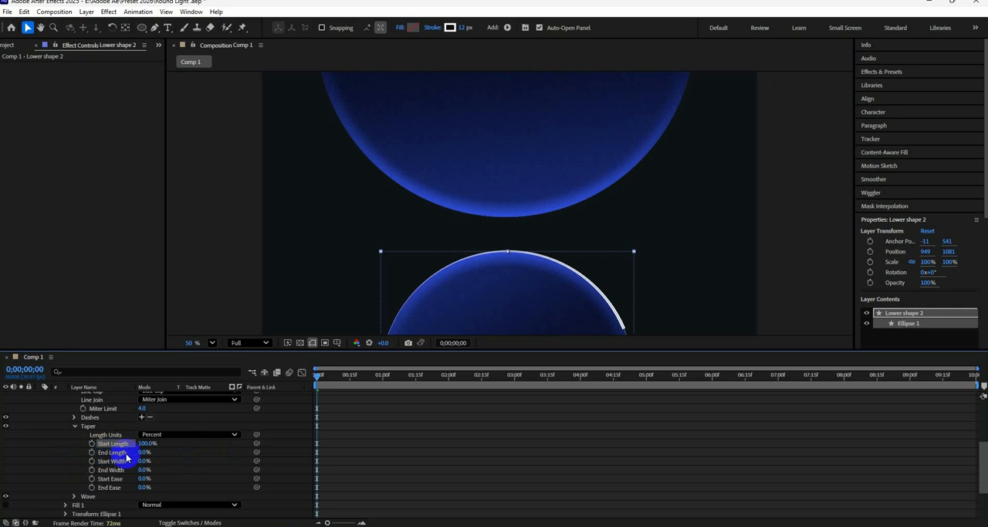
drag(143, 455, 221, 455)
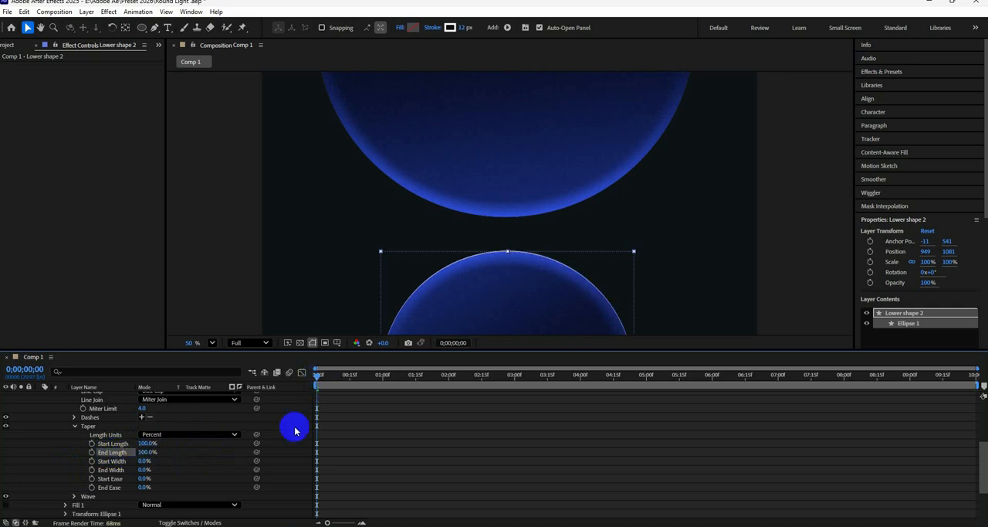
click(418, 468)
click(373, 377)
drag(370, 379, 290, 401)
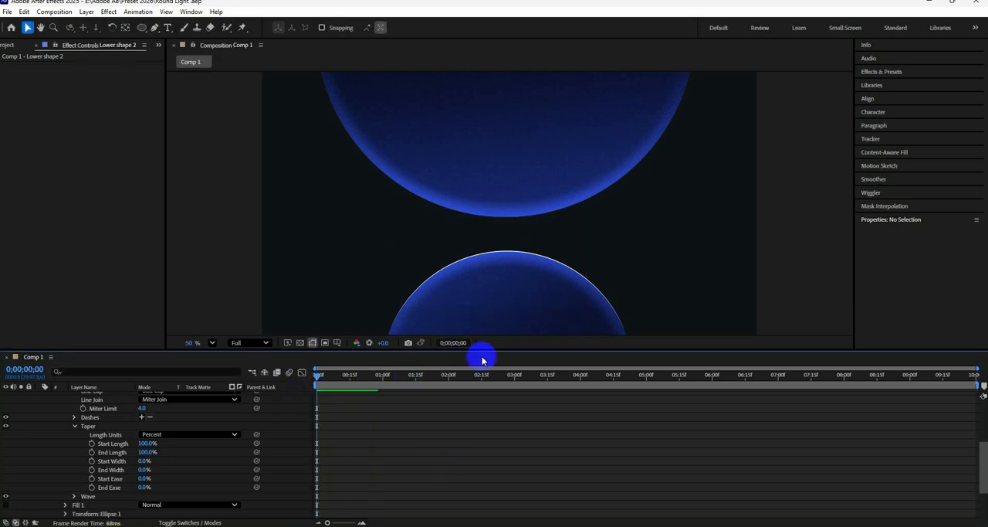
Set the Stroke Width of Lower shape 2 to 30
scroll(76, 455, up, 2)
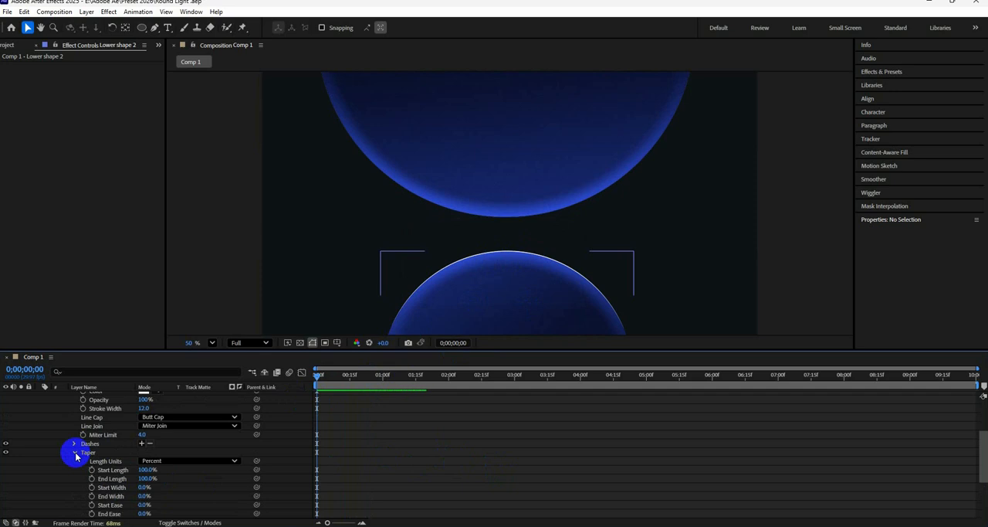
scroll(75, 455, up, 4)
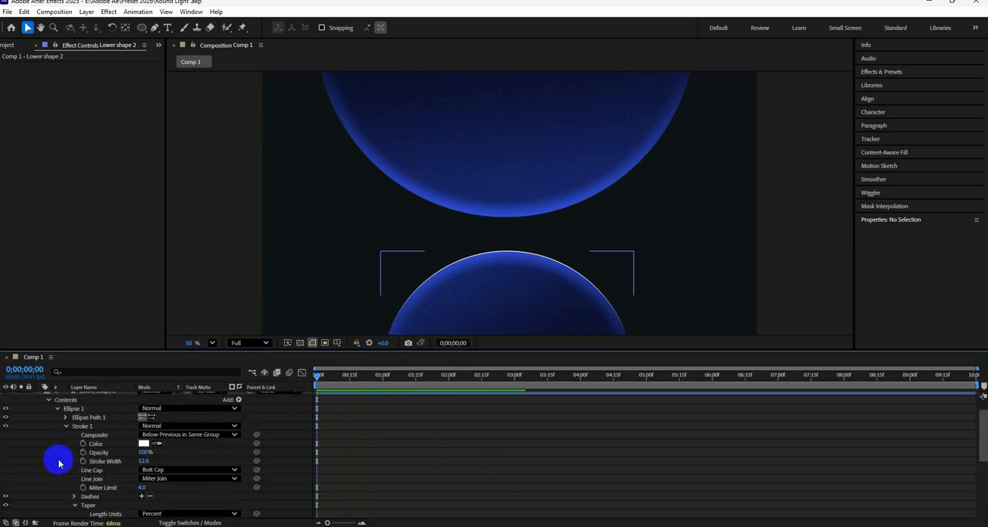
mouse_move(143, 461)
mouse_down()
mouse_move(166, 463)
mouse_move(155, 461)
mouse_up()
click(215, 461)
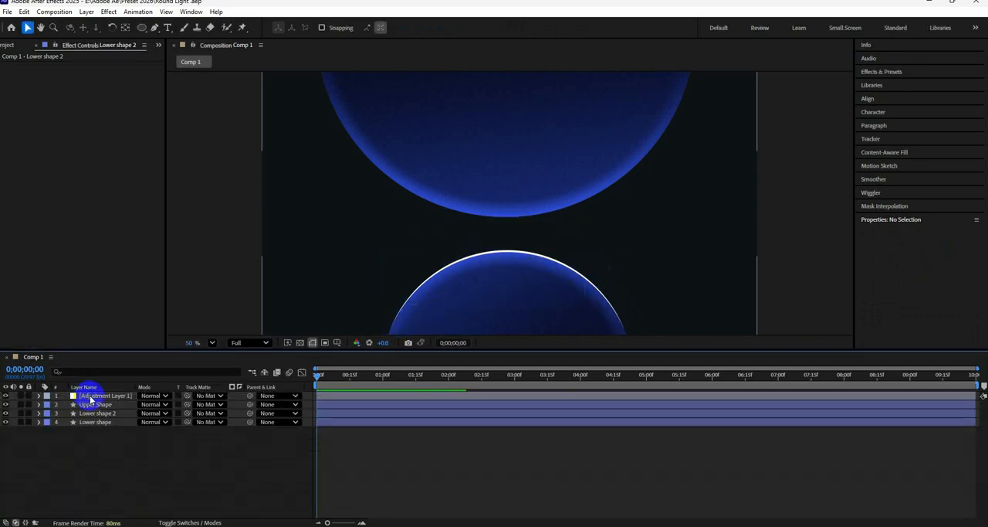
click(91, 396)
click(914, 73)
click(898, 81)
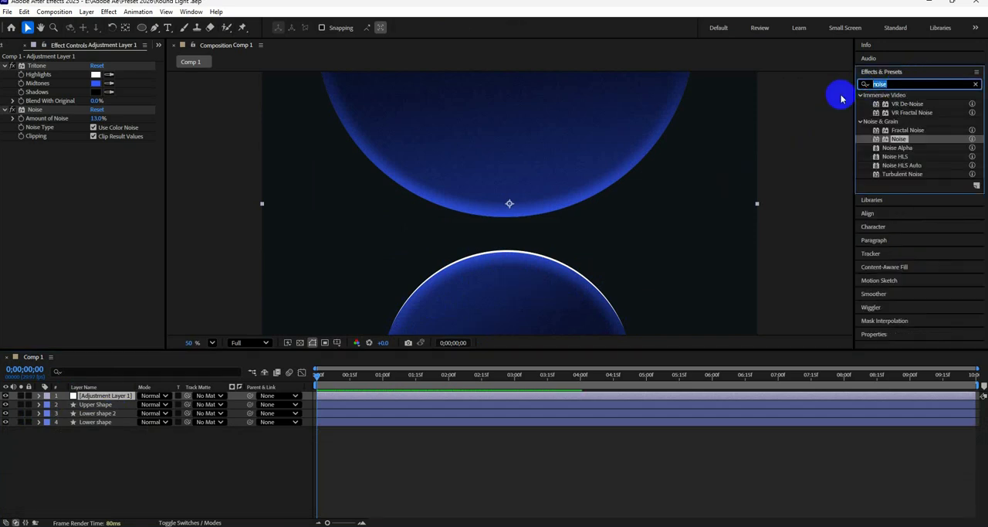
text(glow)
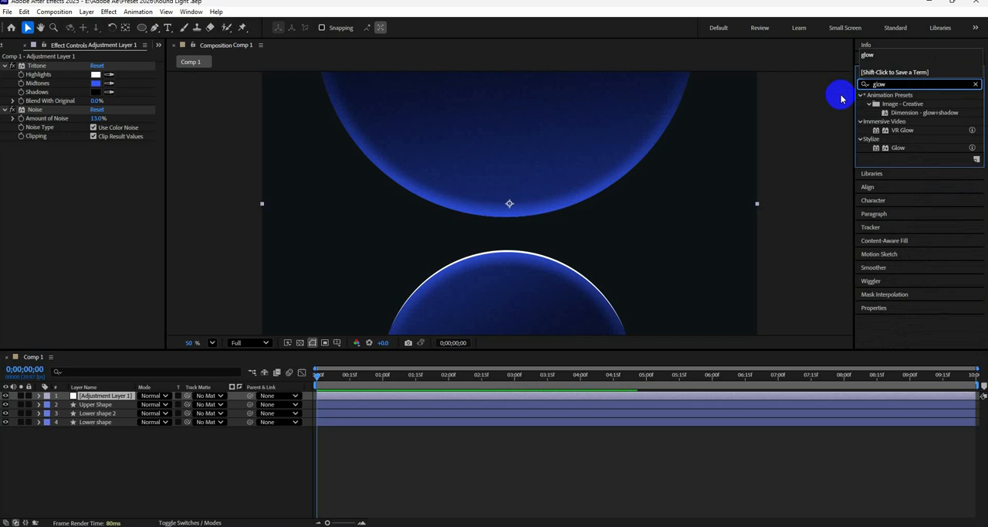
drag(891, 147, 116, 397)
key(ctrl+z)
Apply Gaussian Blur to Lower shape 2 and set its Blurriness to 8.1
click(100, 413)
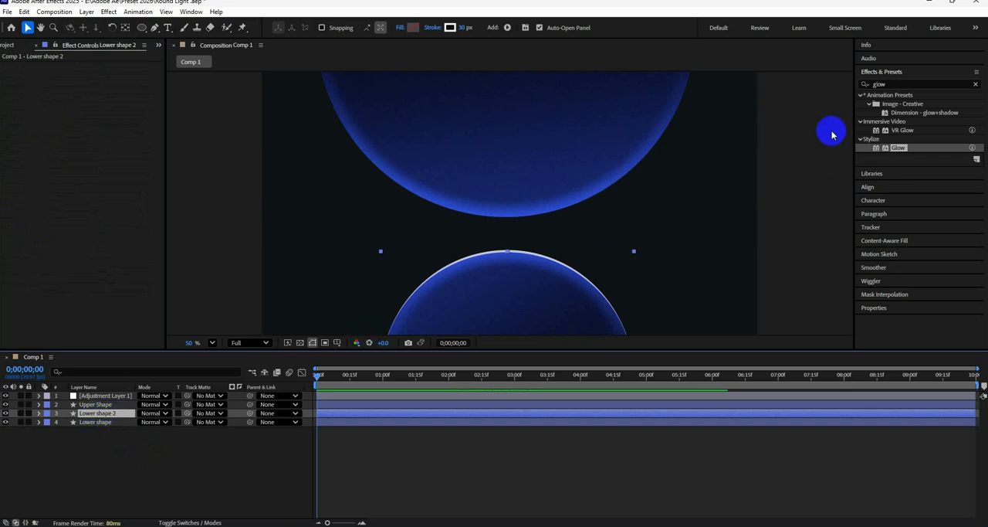
click(860, 85)
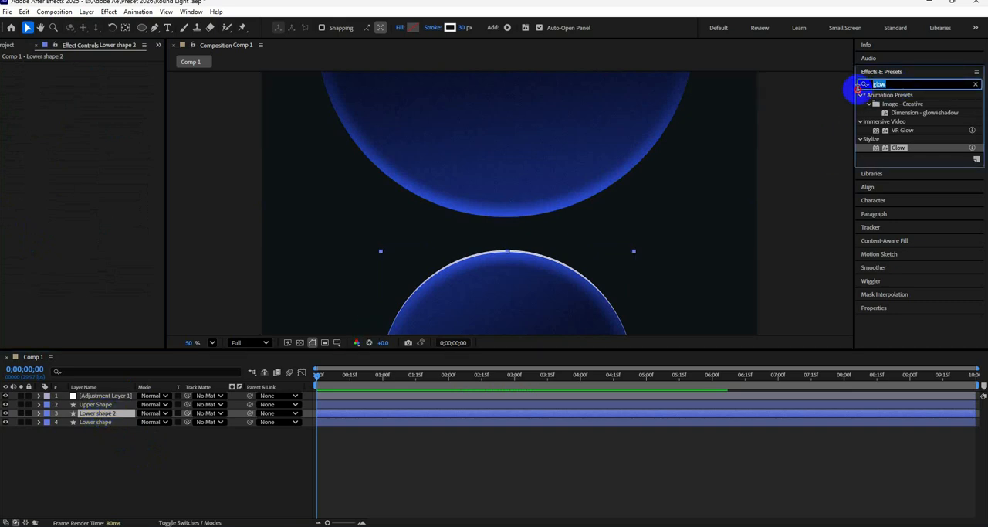
key(BackSpace)
click(859, 87)
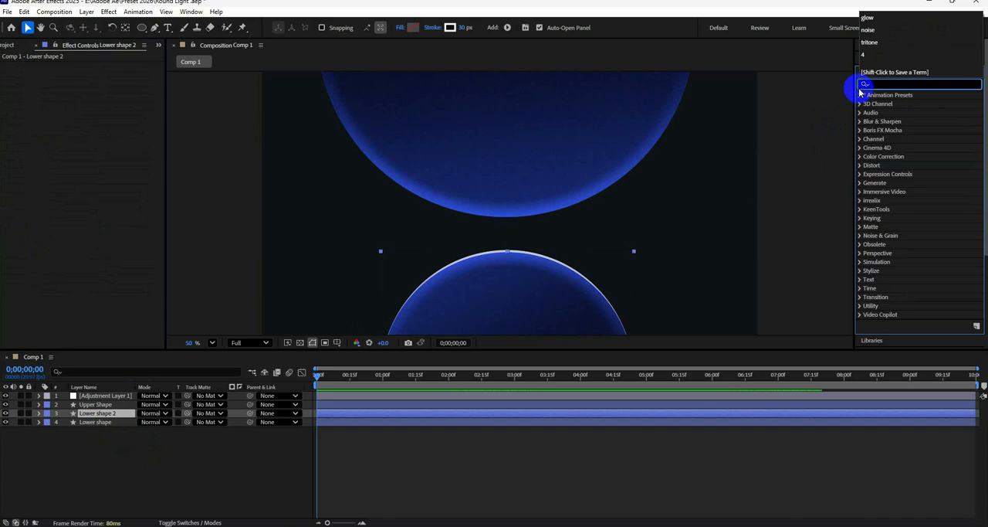
text(gauss)
drag(908, 103, 108, 413)
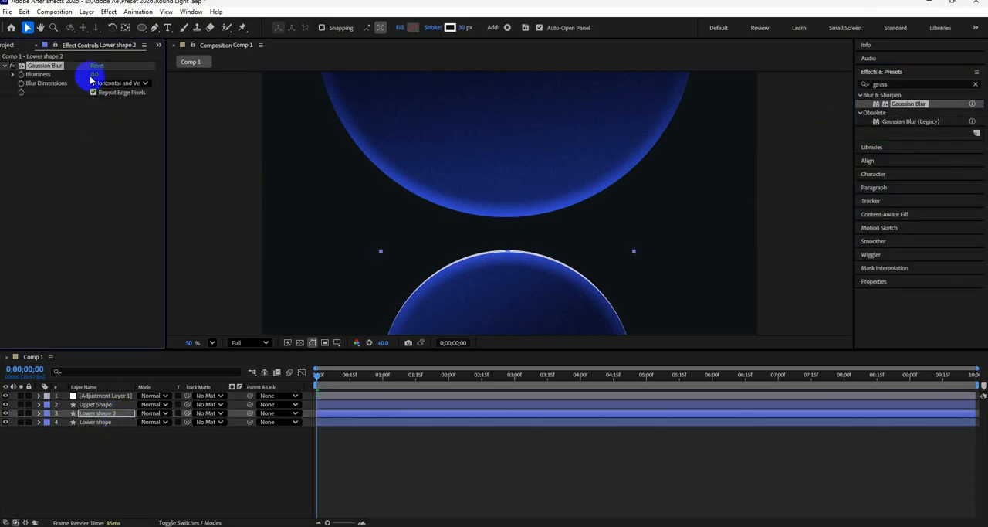
drag(94, 75, 121, 76)
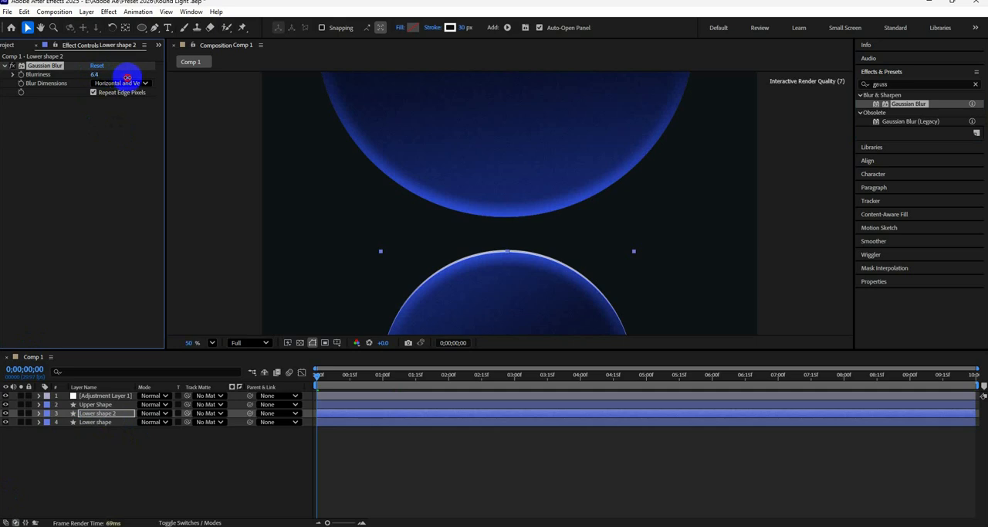
drag(132, 78, 147, 77)
Apply the Stylize Glow effect to Lower shape 2 below the Gaussian Blur and collapse its settings
click(861, 87)
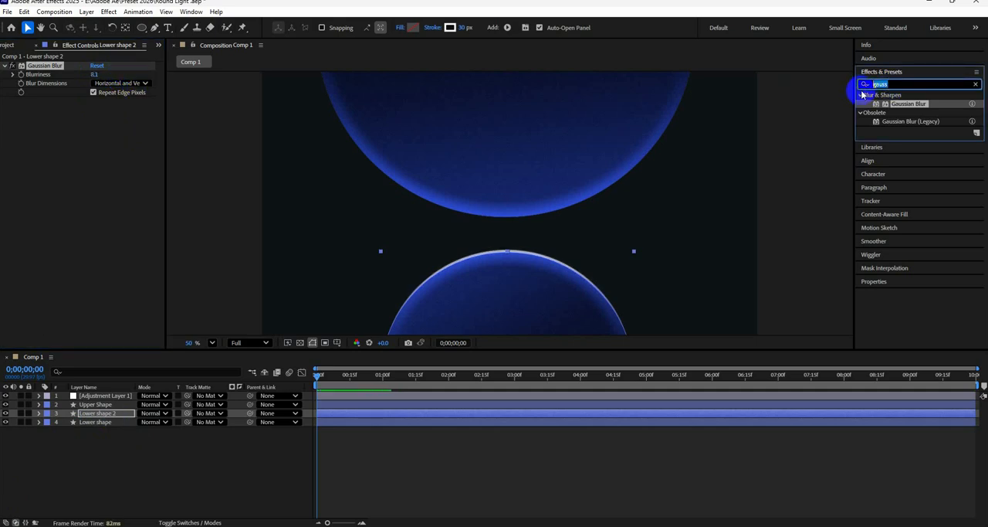
text(glow)
drag(897, 148, 112, 120)
click(81, 174)
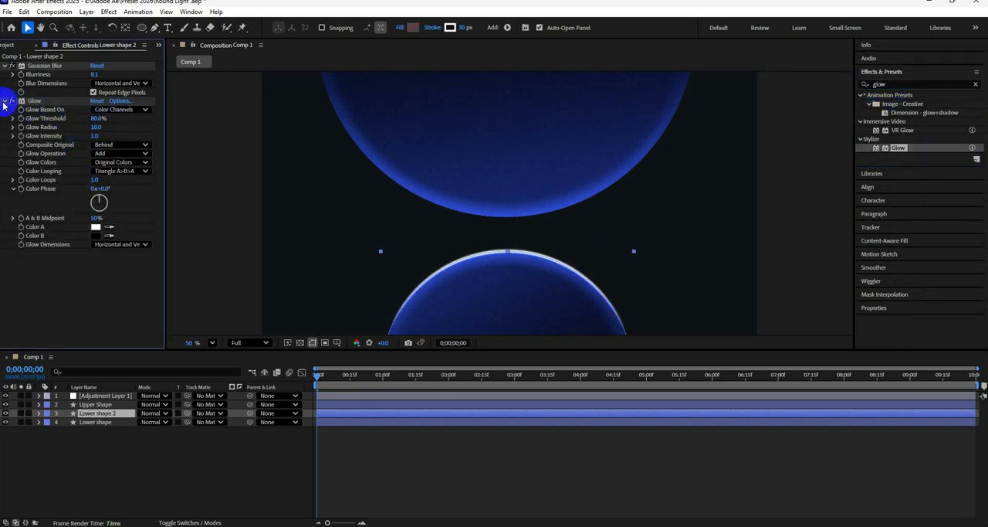
click(6, 101)
click(34, 100)
key(ctrl+d)
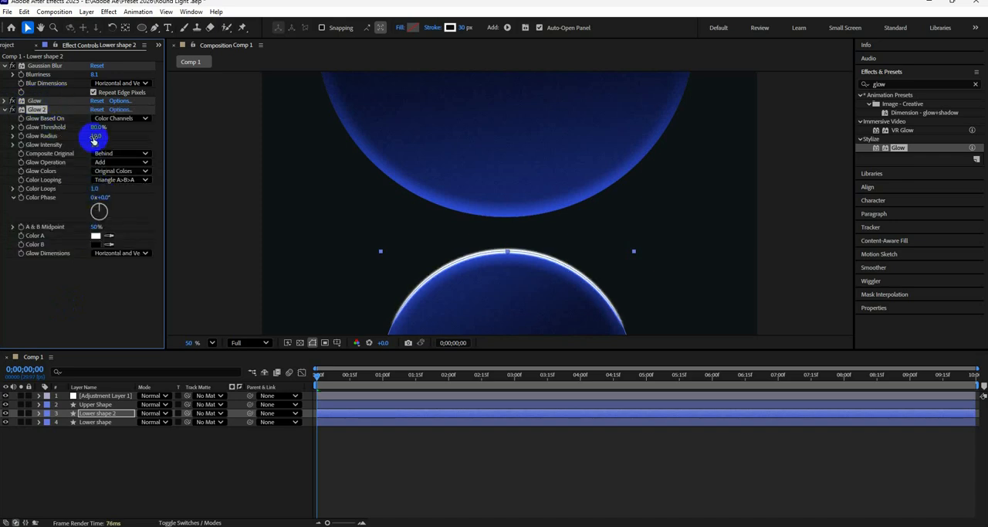
key(Delete)
Duplicate the Glow effect on Lower shape 2 and set the copy's Glow Radius to 280
click(54, 105)
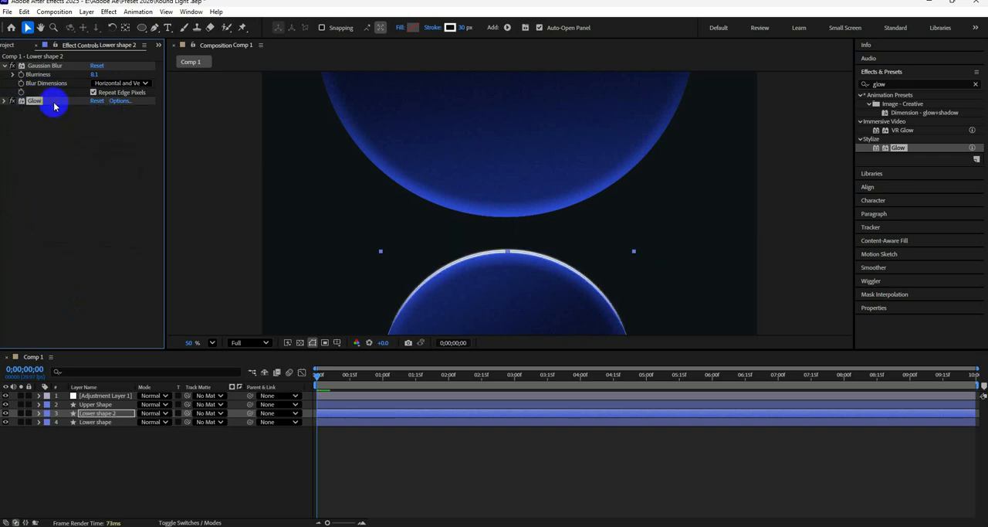
key(ctrl+d)
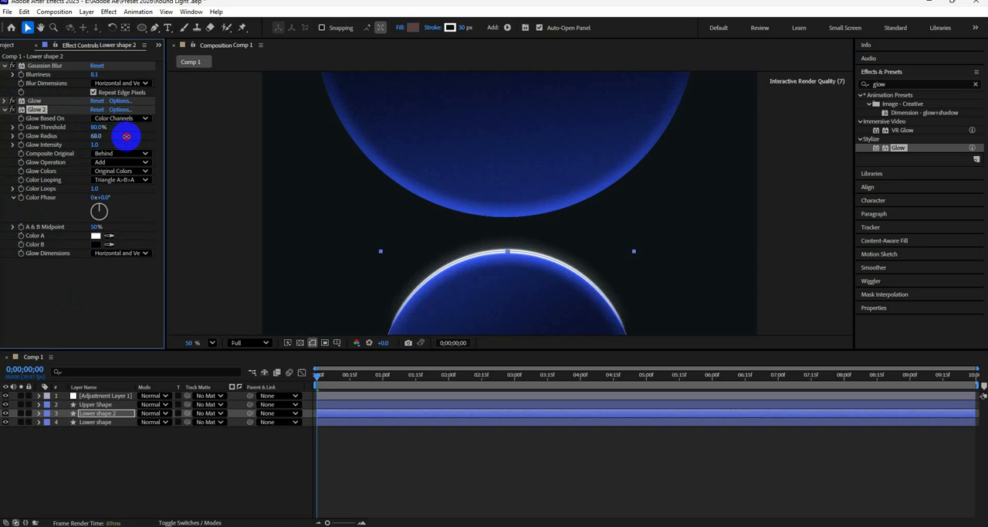
drag(217, 146, 237, 146)
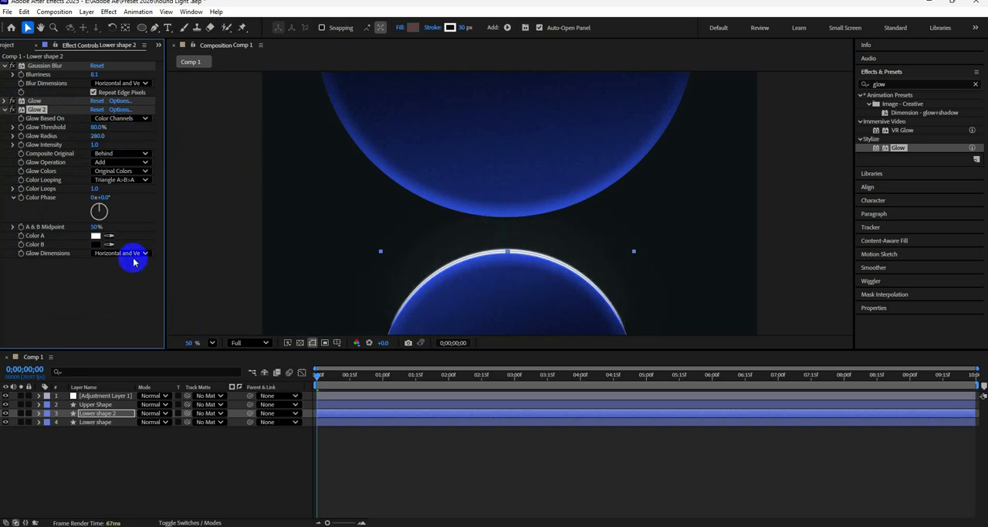
click(4, 110)
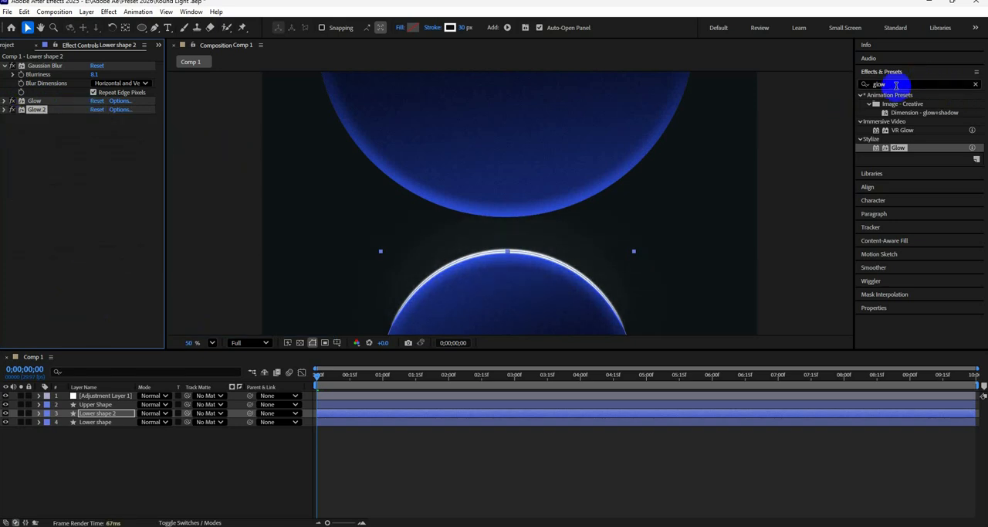
Apply CC Radial Fast Blur to Lower shape 2 with Zoom set to Brightest and Amount kept at 50
click(895, 84)
text(fast)
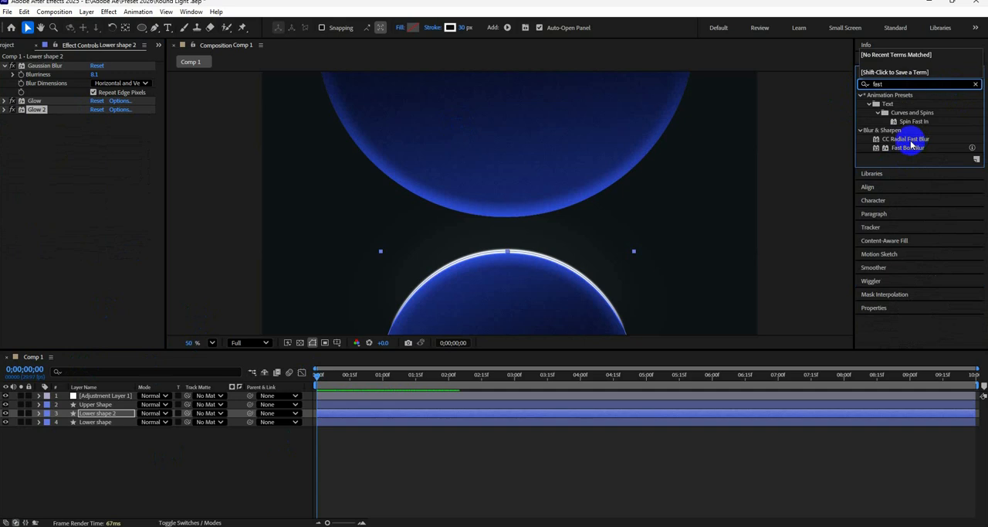
drag(909, 140, 121, 417)
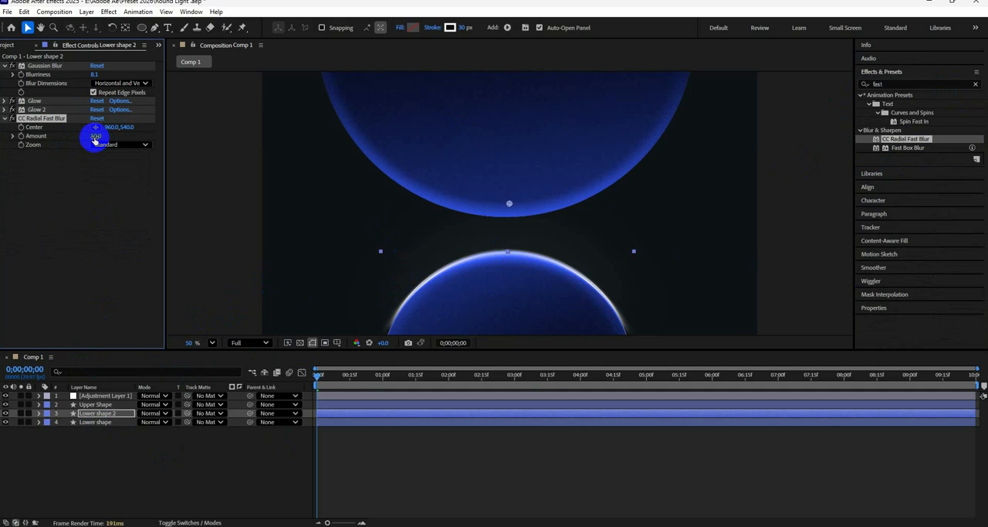
click(132, 145)
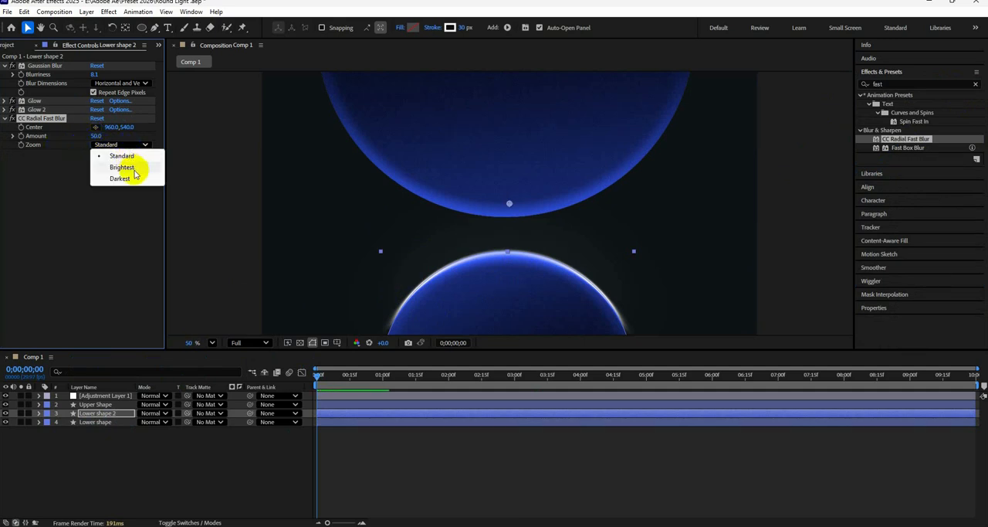
click(121, 167)
drag(95, 136, 116, 143)
key(ctrl+z)
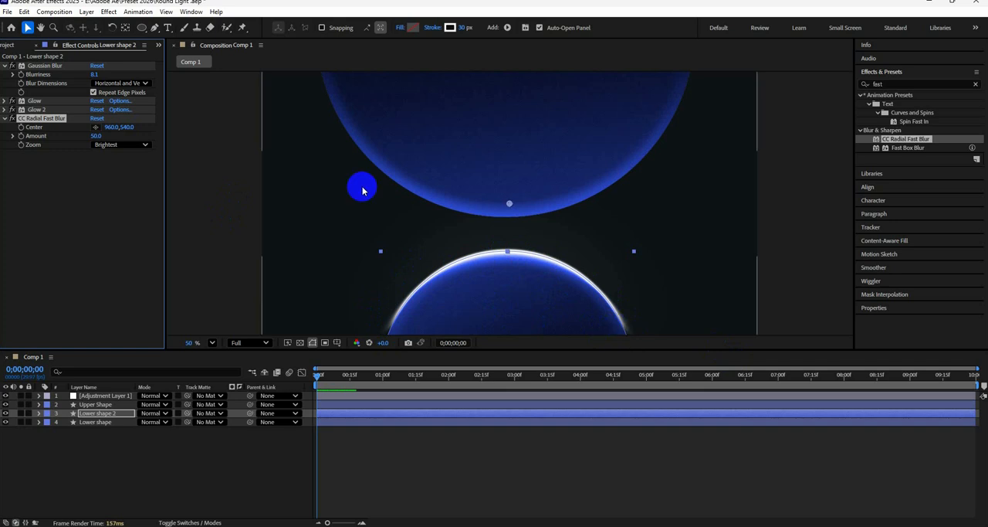
Place the CC Radial Fast Blur Center on the lower circle's white arc, at 848, 734
click(97, 129)
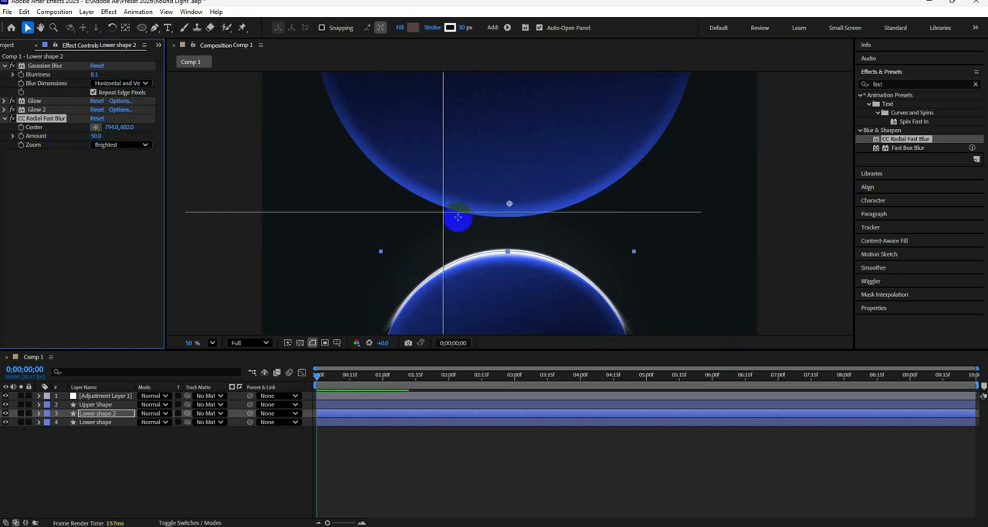
click(481, 254)
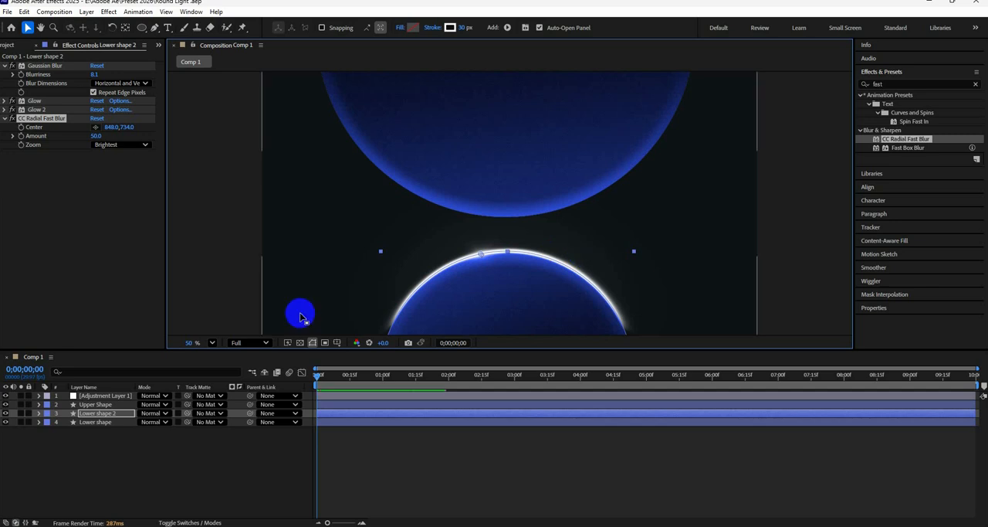
Set the Trim Paths Offset of Lower shape 2 to -72°
click(38, 413)
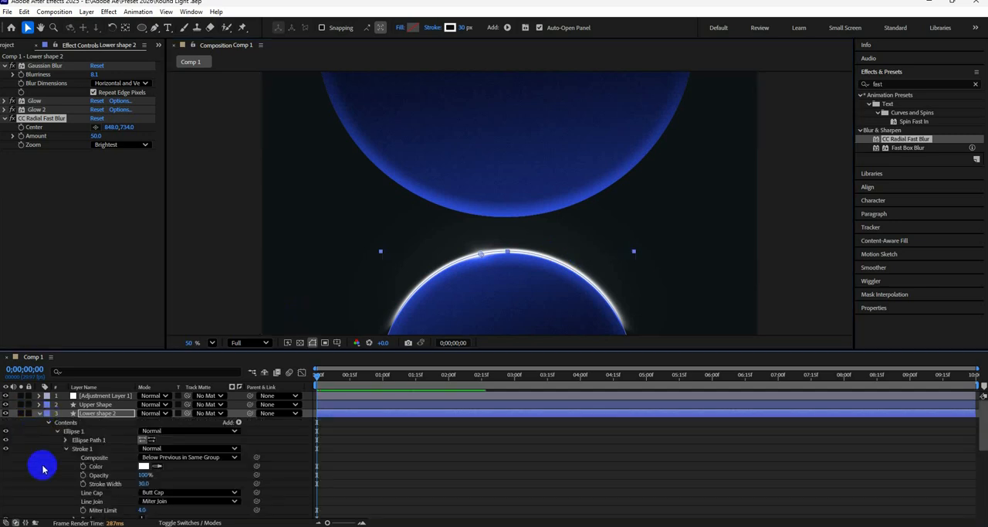
scroll(38, 466, down, 6)
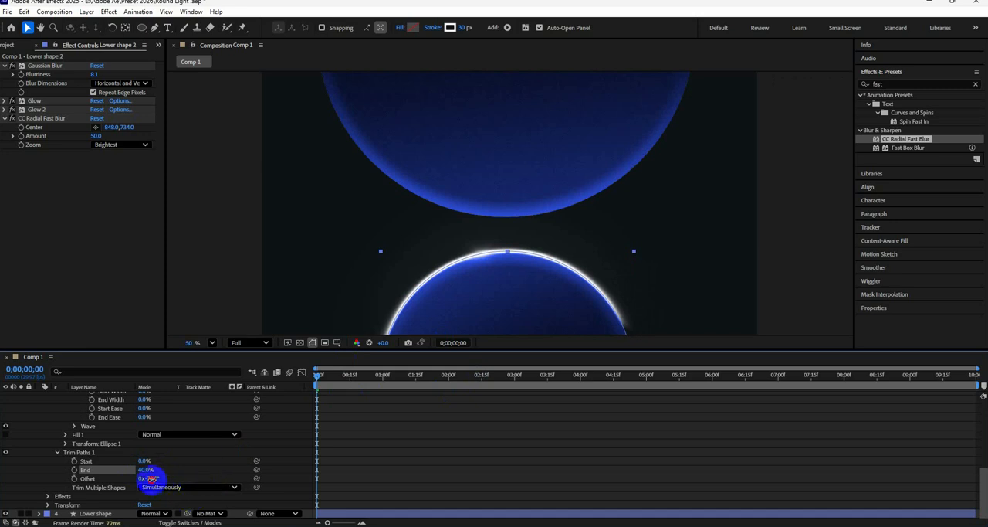
click(148, 478)
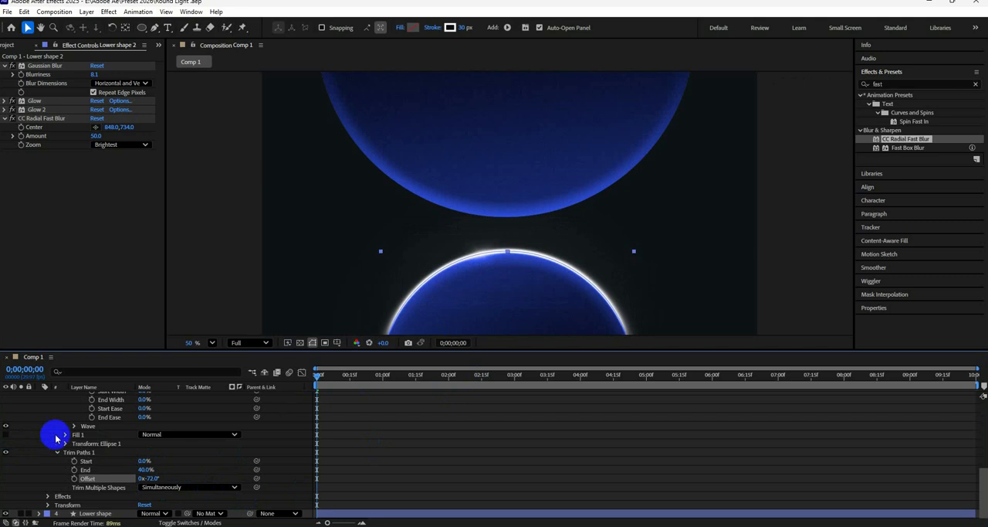
scroll(72, 418, up, 10)
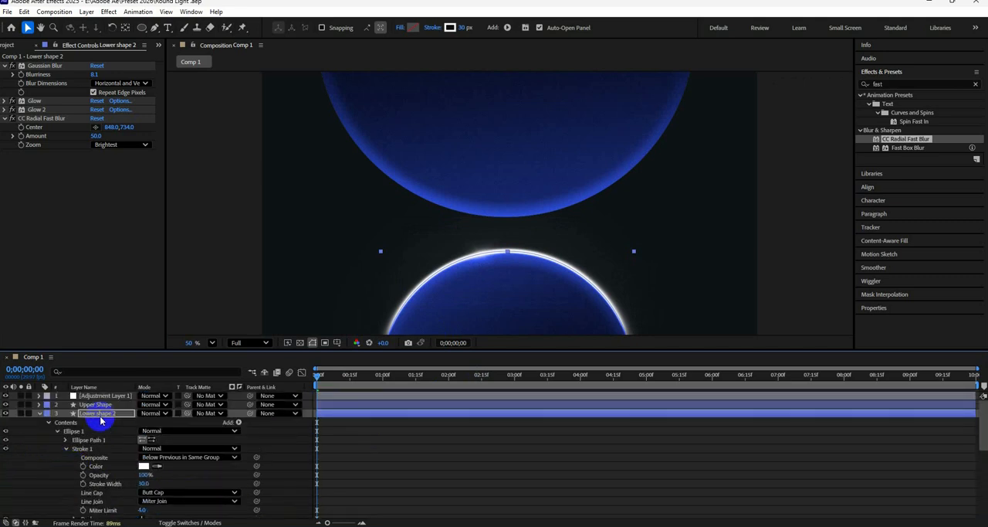
click(33, 414)
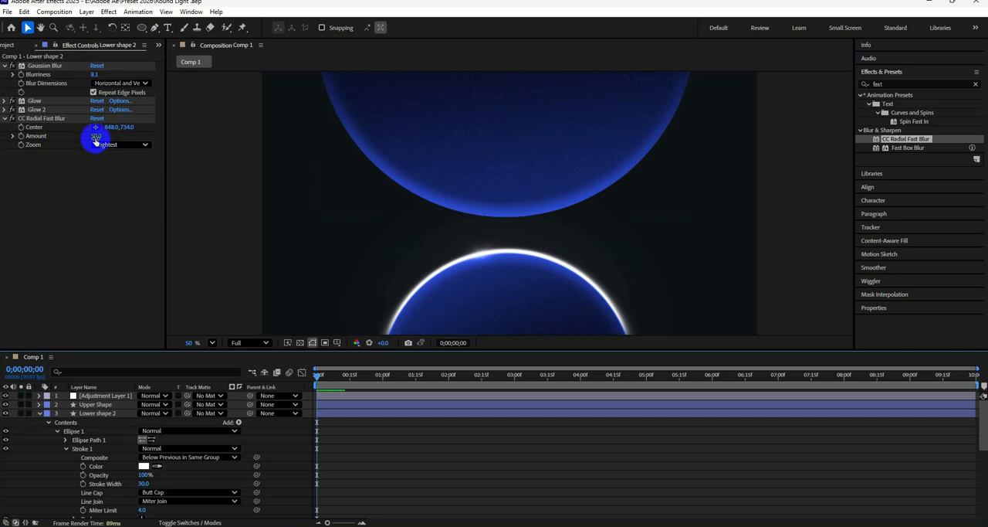
Set the CC Radial Fast Blur Amount on Lower shape 2 to 32
drag(96, 136, 89, 145)
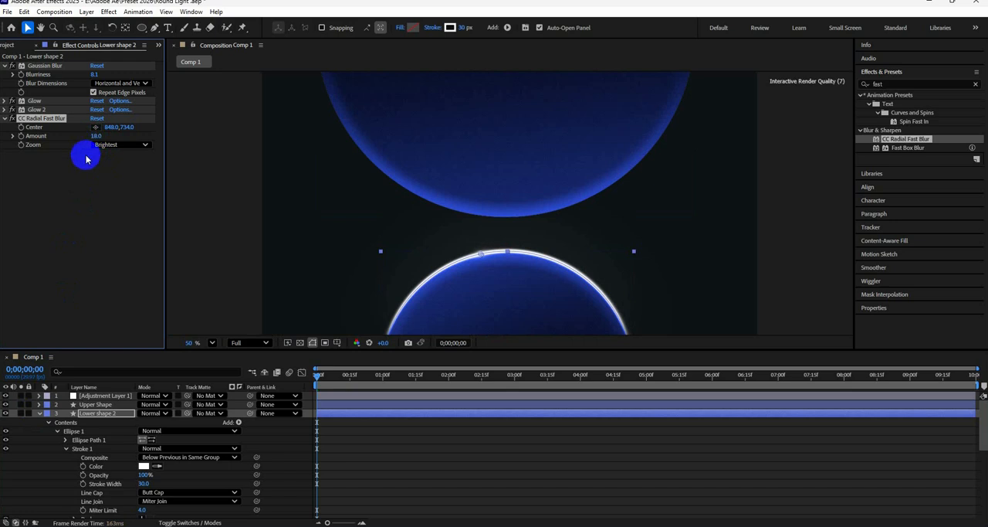
click(80, 228)
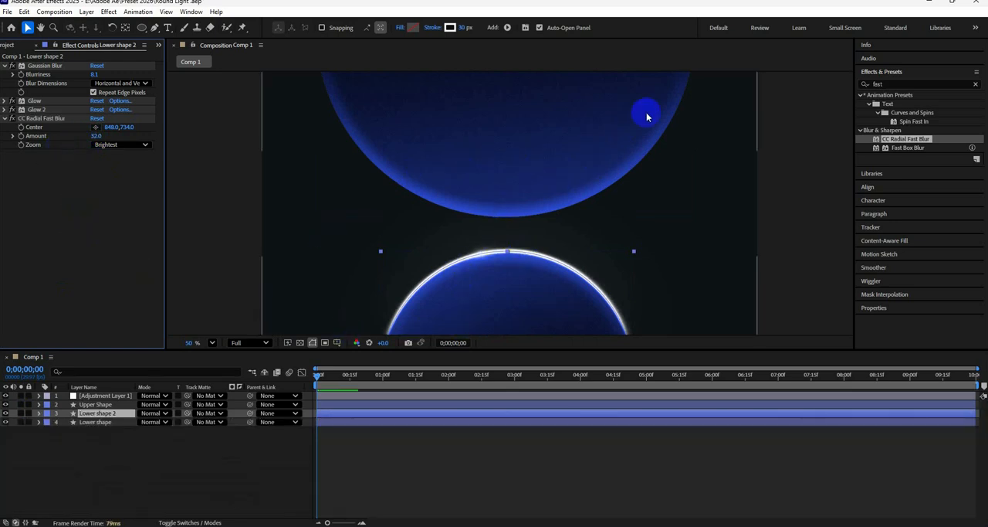
Apply the Stylize Glow effect to Adjustment Layer 1 and set its Glow Radius to 250
click(885, 86)
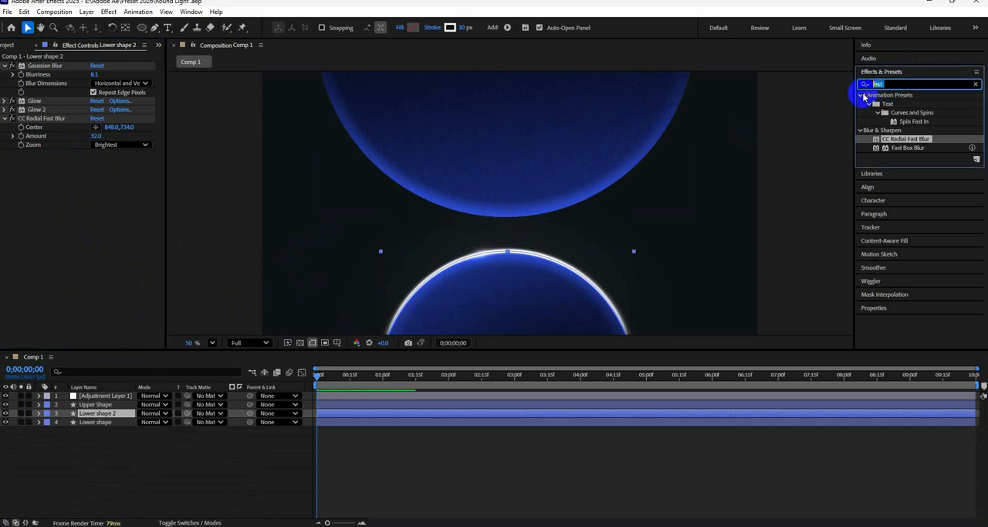
text(Glow)
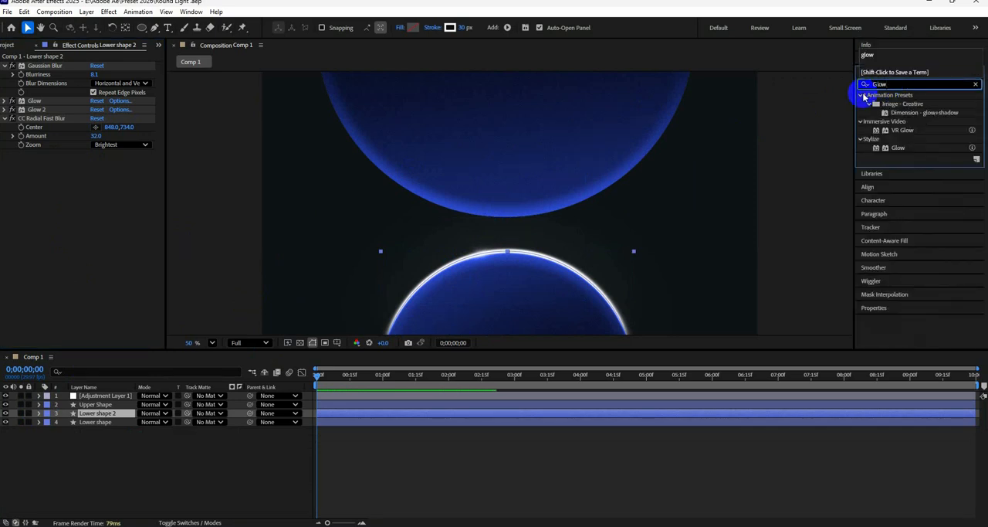
drag(898, 147, 116, 389)
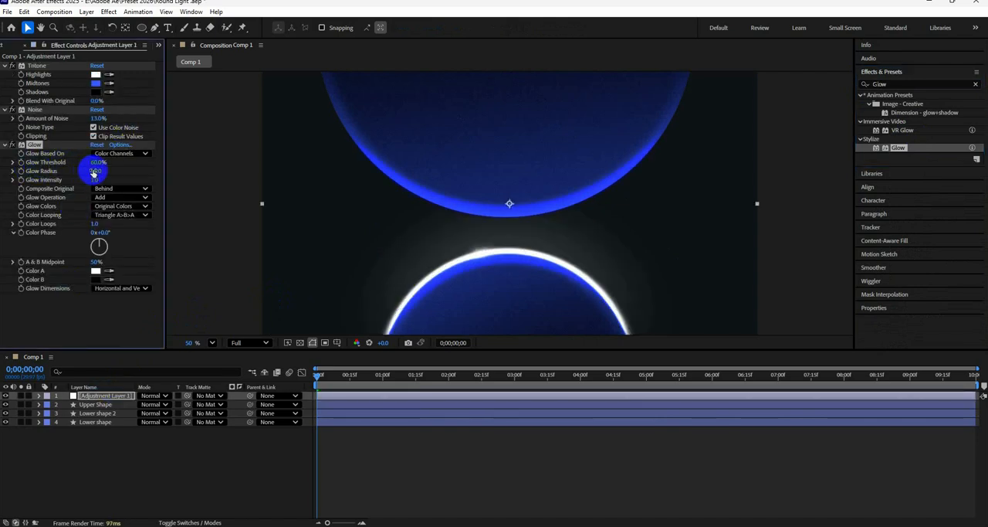
drag(92, 171, 236, 187)
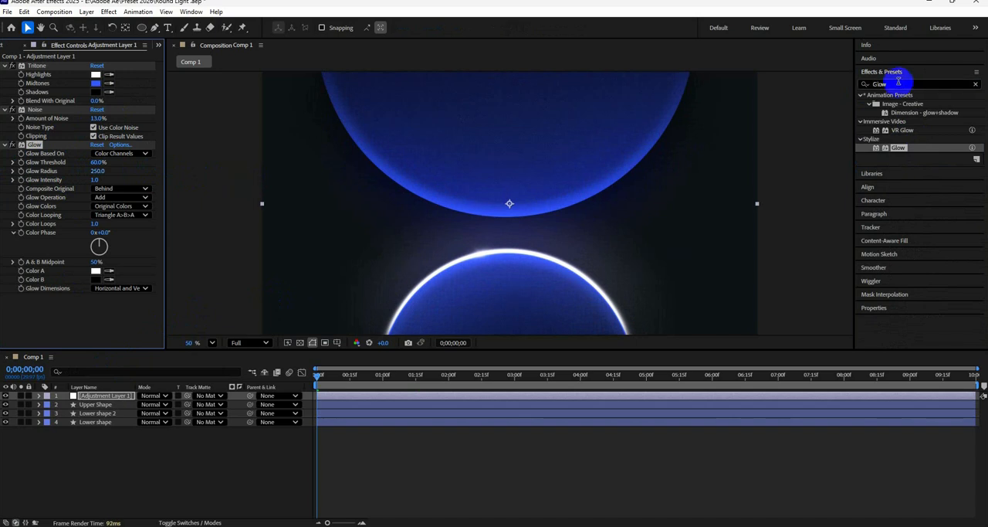
Apply the Posterize Time effect to Adjustment Layer 1 with a Frame Rate of 23.9
drag(895, 84, 863, 93)
text(post)
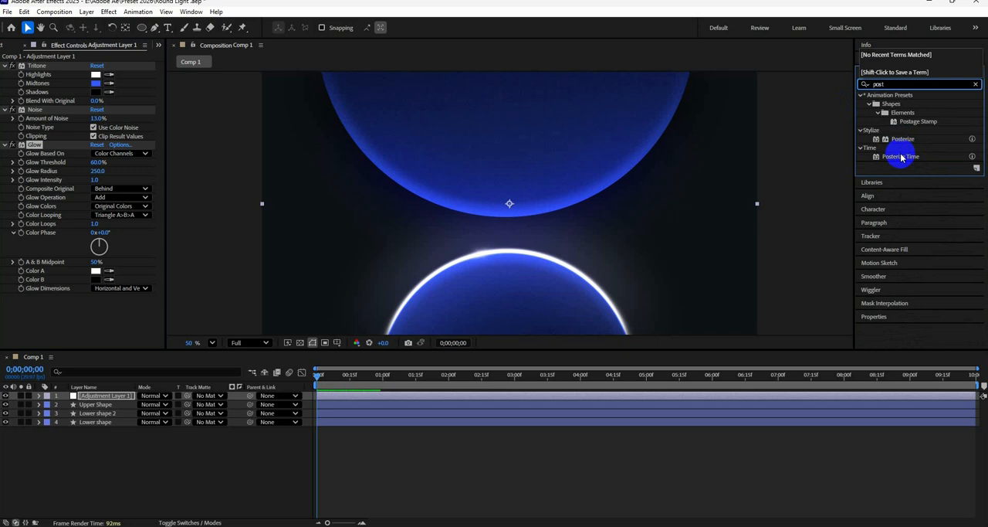
drag(900, 157, 96, 314)
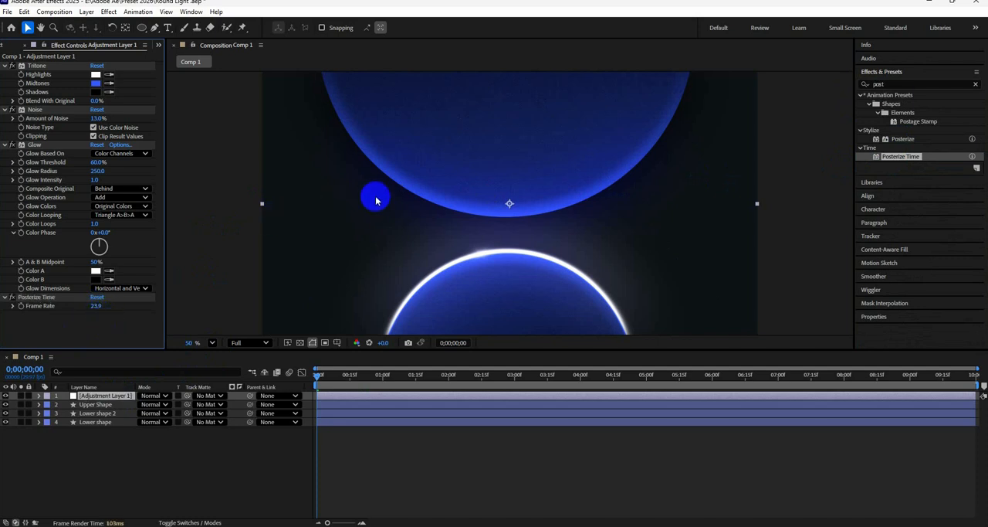
click(494, 263)
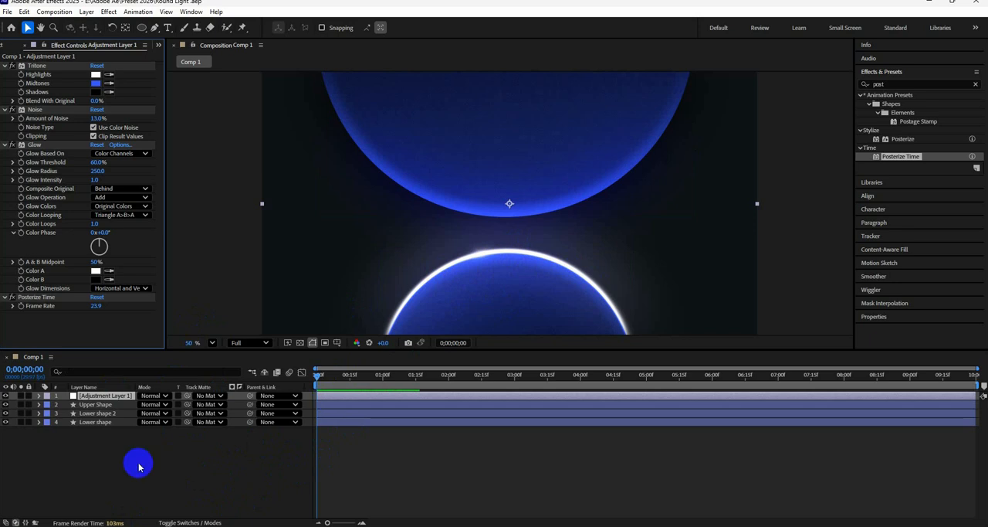
click(105, 463)
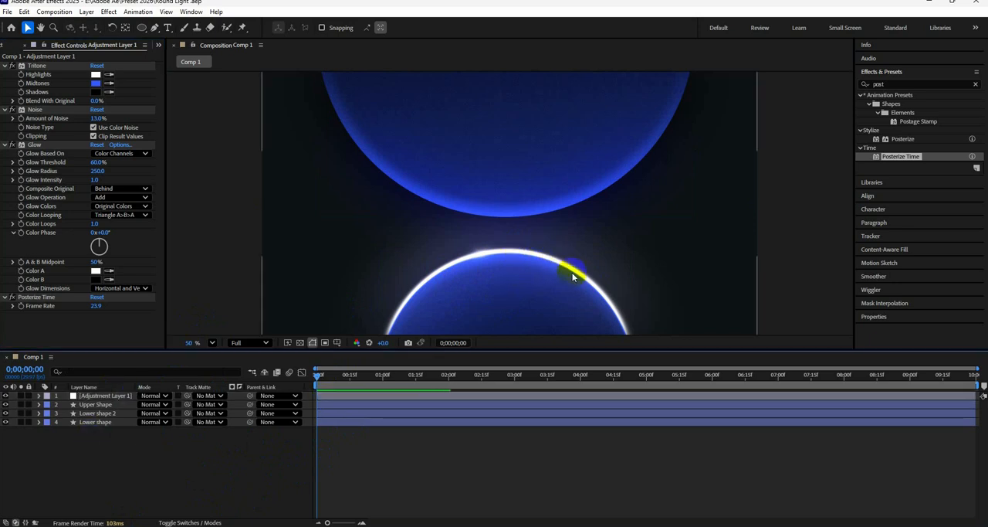
click(54, 405)
click(38, 413)
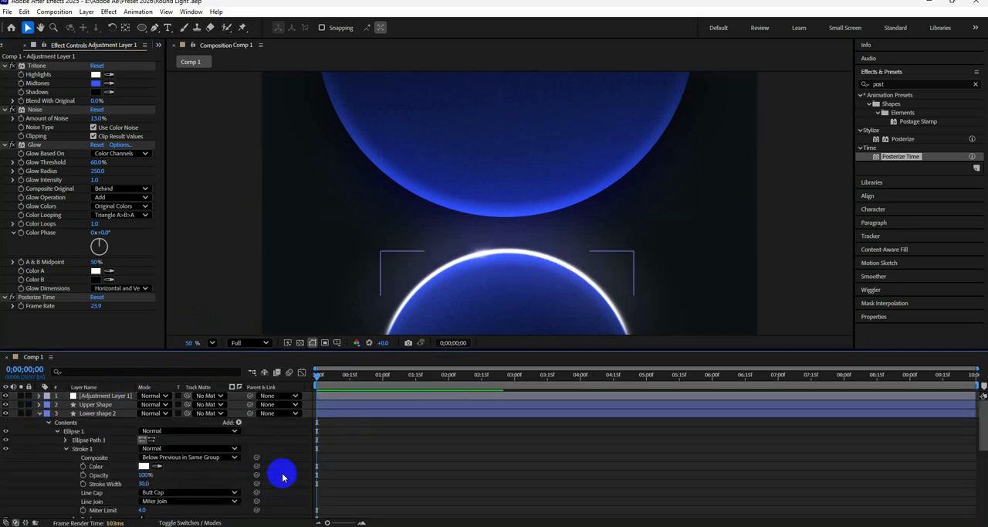
scroll(193, 479, down, 1)
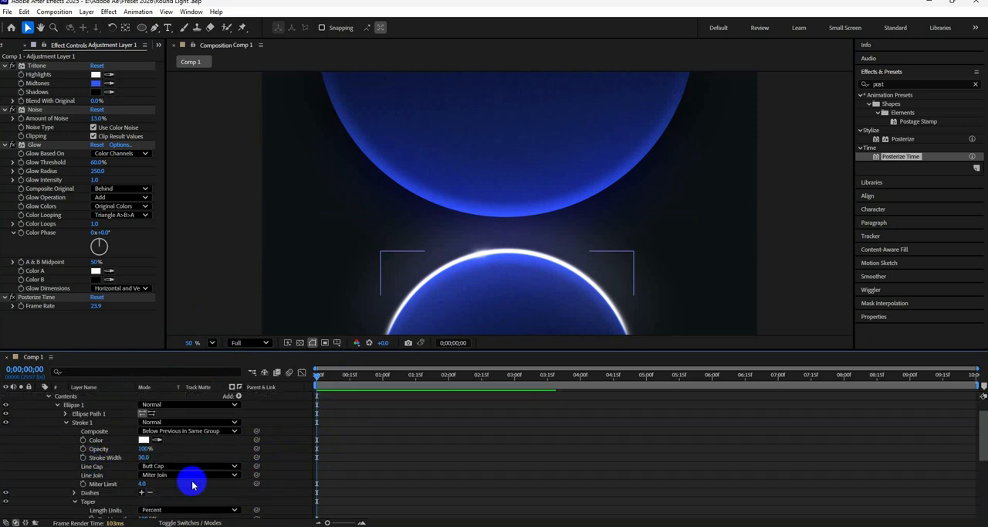
scroll(135, 486, up, 1)
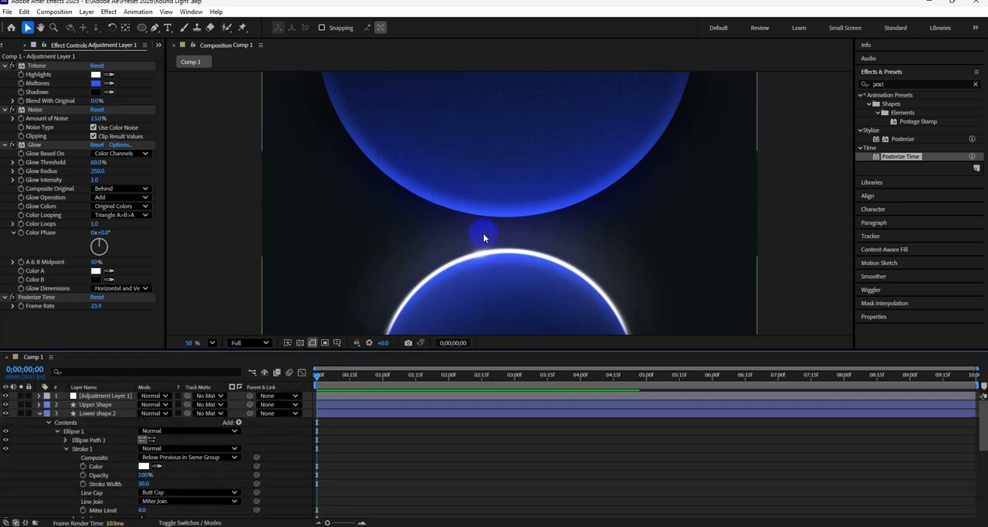
click(98, 405)
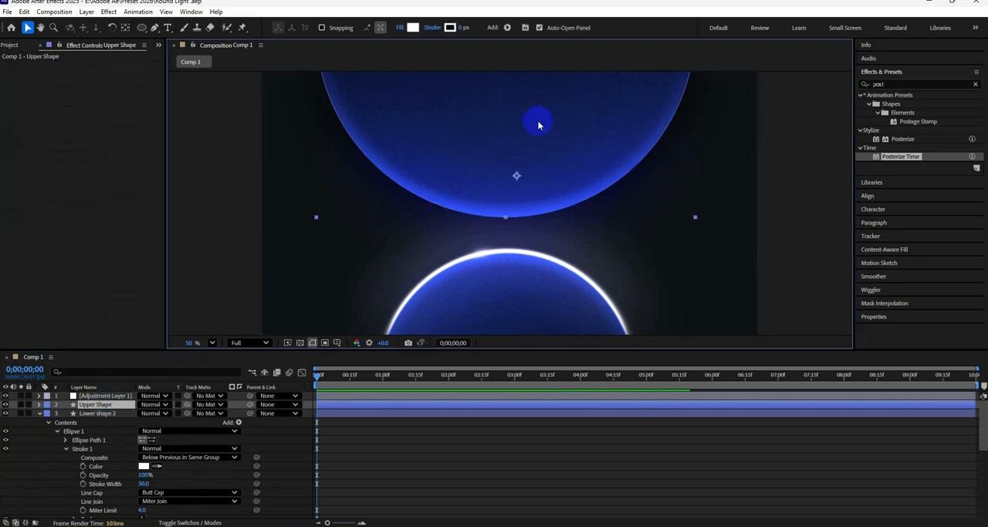
key(y)
click(38, 413)
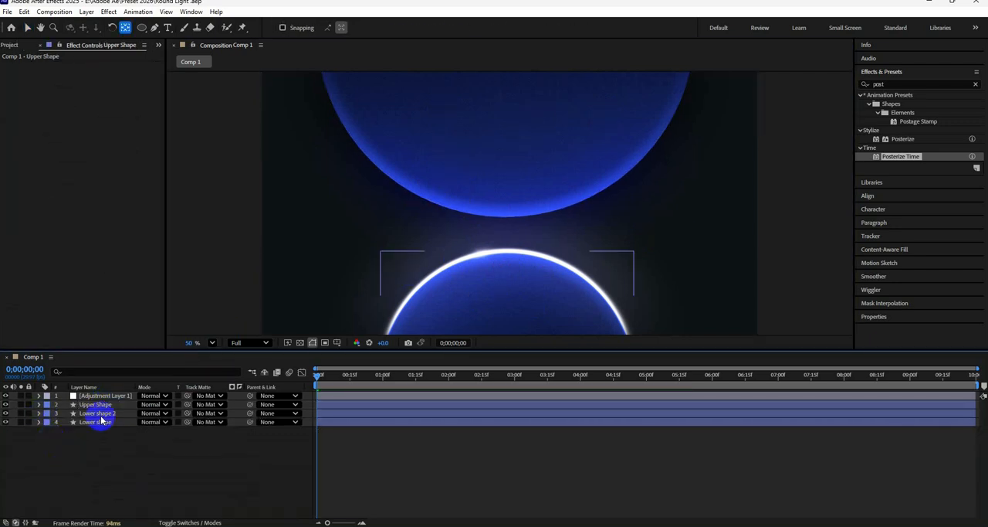
Try moving the CC Radial Fast Blur Center of Lower shape 2
click(98, 413)
click(39, 413)
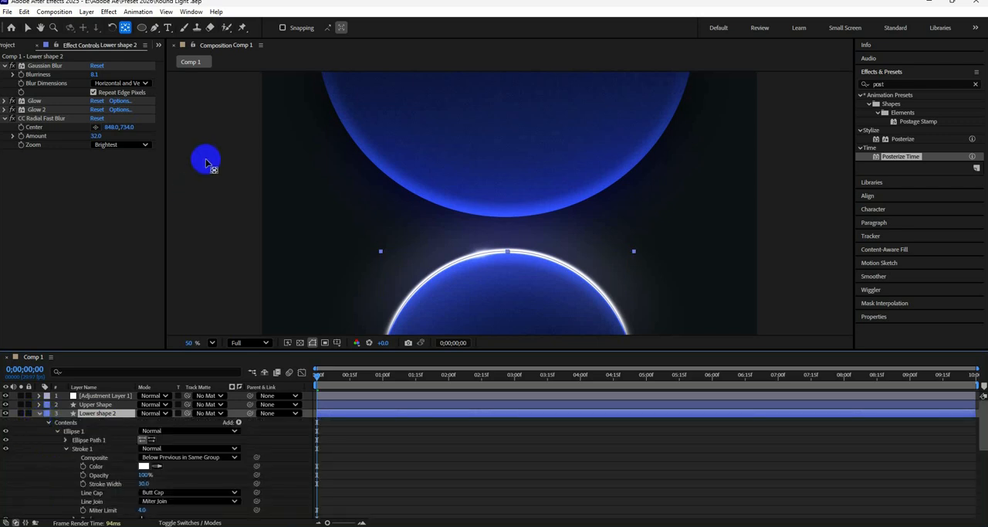
drag(116, 126, 335, 232)
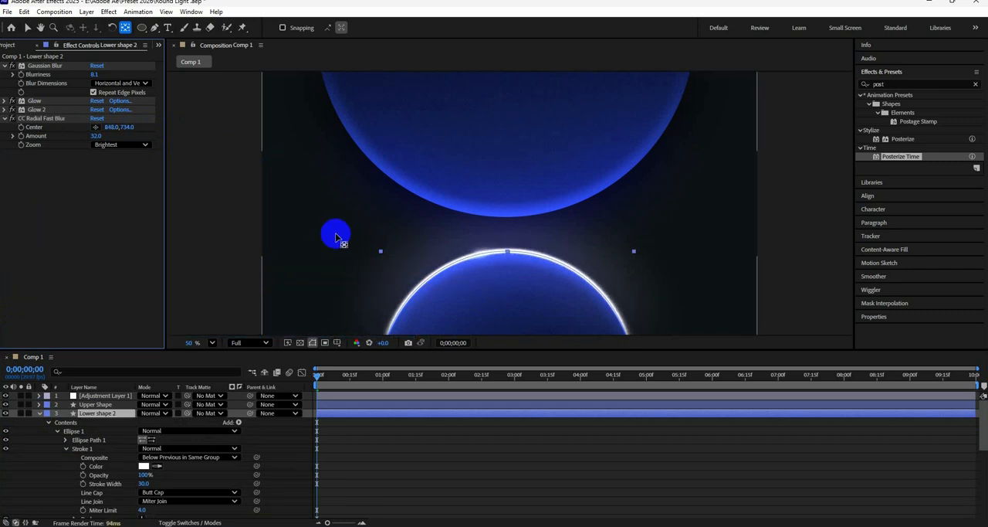
Try rotating the Lower shape 2 layer and undo the rotation
click(39, 414)
key(r)
drag(155, 422, 169, 422)
key(ctrl+z)
click(93, 416)
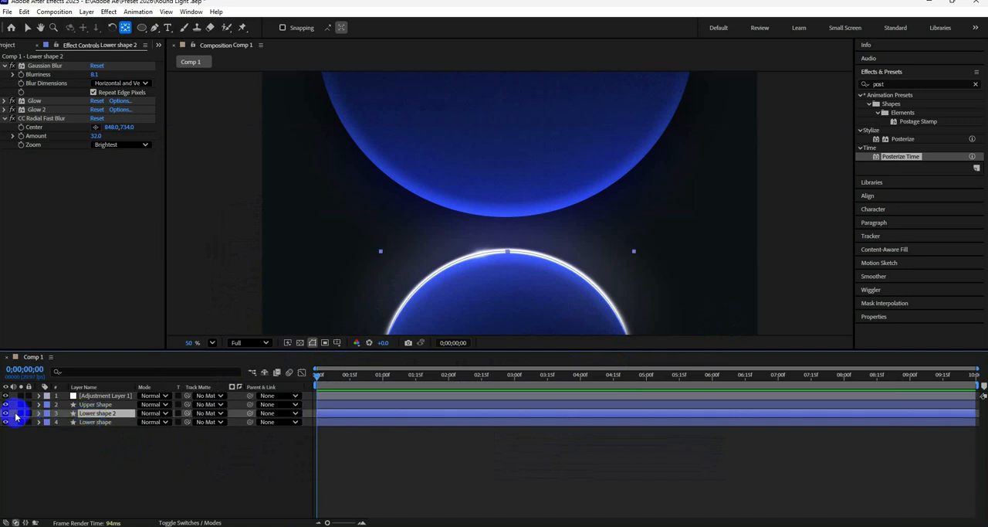
Reveal the Rotation property of the Lower shape layer
click(91, 423)
key(r)
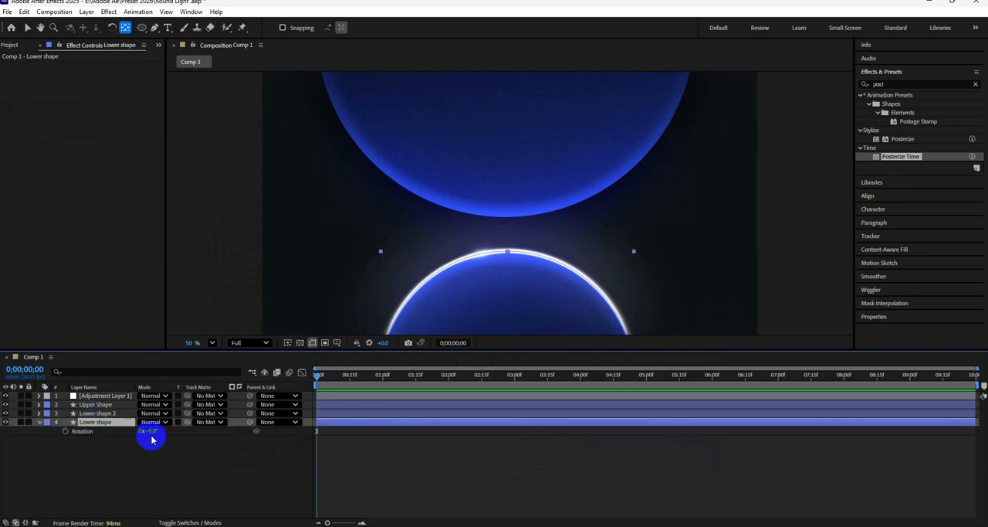
click(115, 485)
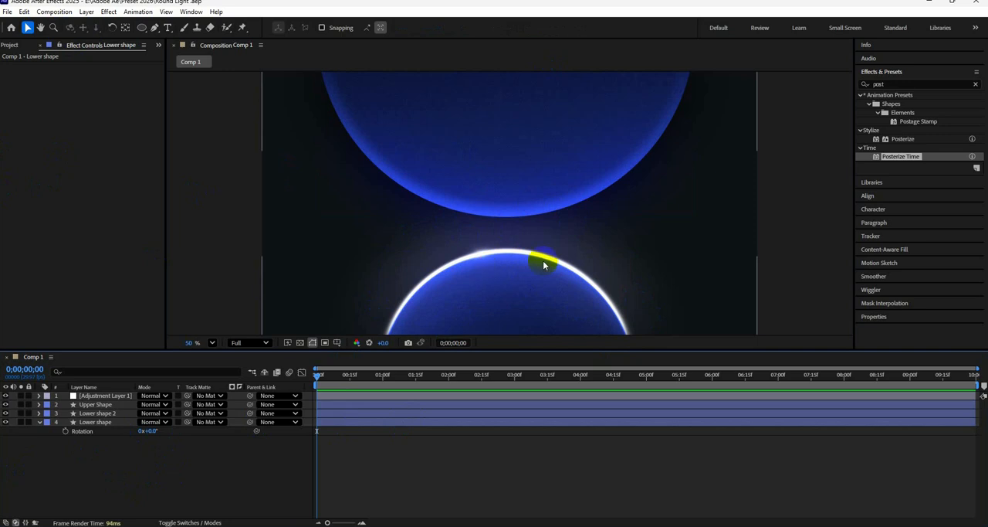
click(142, 427)
click(659, 305)
Select the Lower shape 2 layer
click(97, 413)
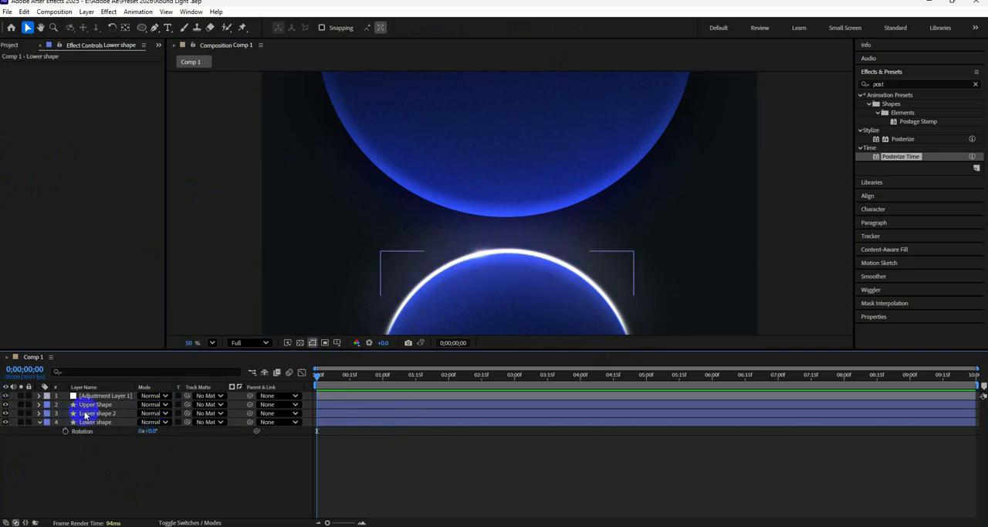